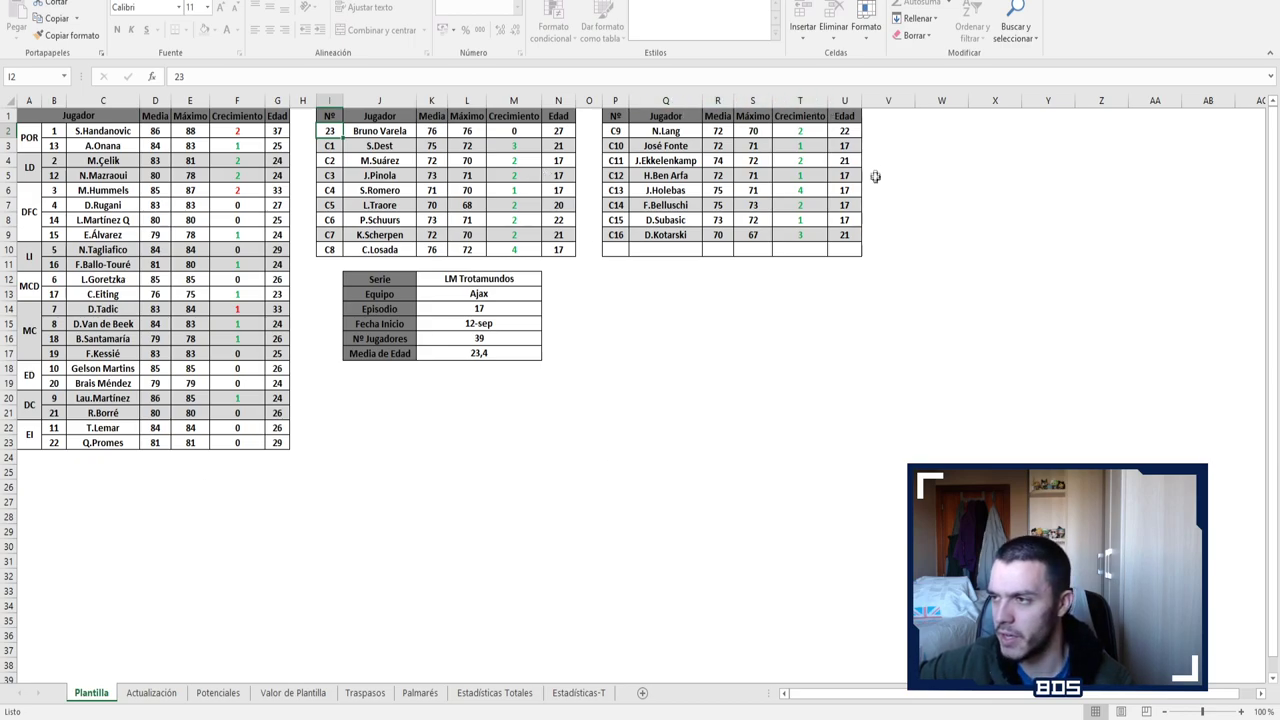
Review the Actualización, Potenciales and Valor de Plantilla sheets to see the squad ratings, potentials and costs
left_click(135, 693)
scroll(279, 310, "down", 3)
scroll(279, 310, "up", 3)
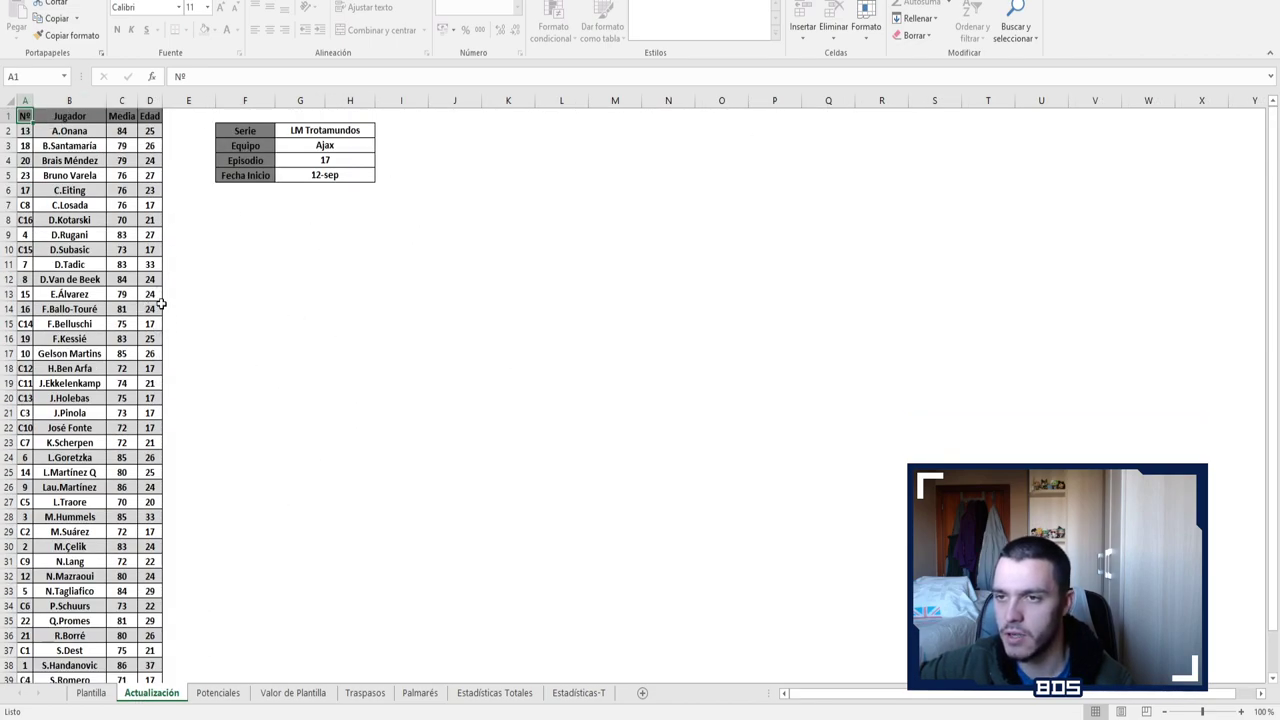
left_click(236, 693)
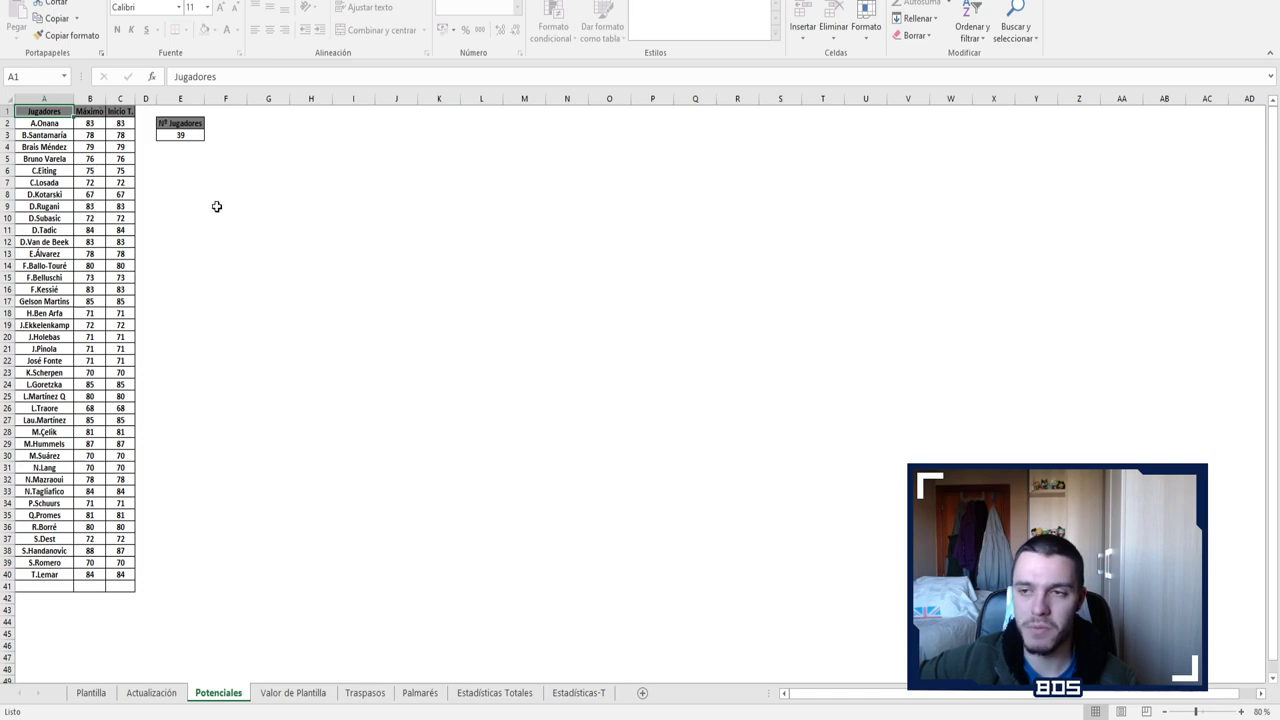
left_click(300, 692)
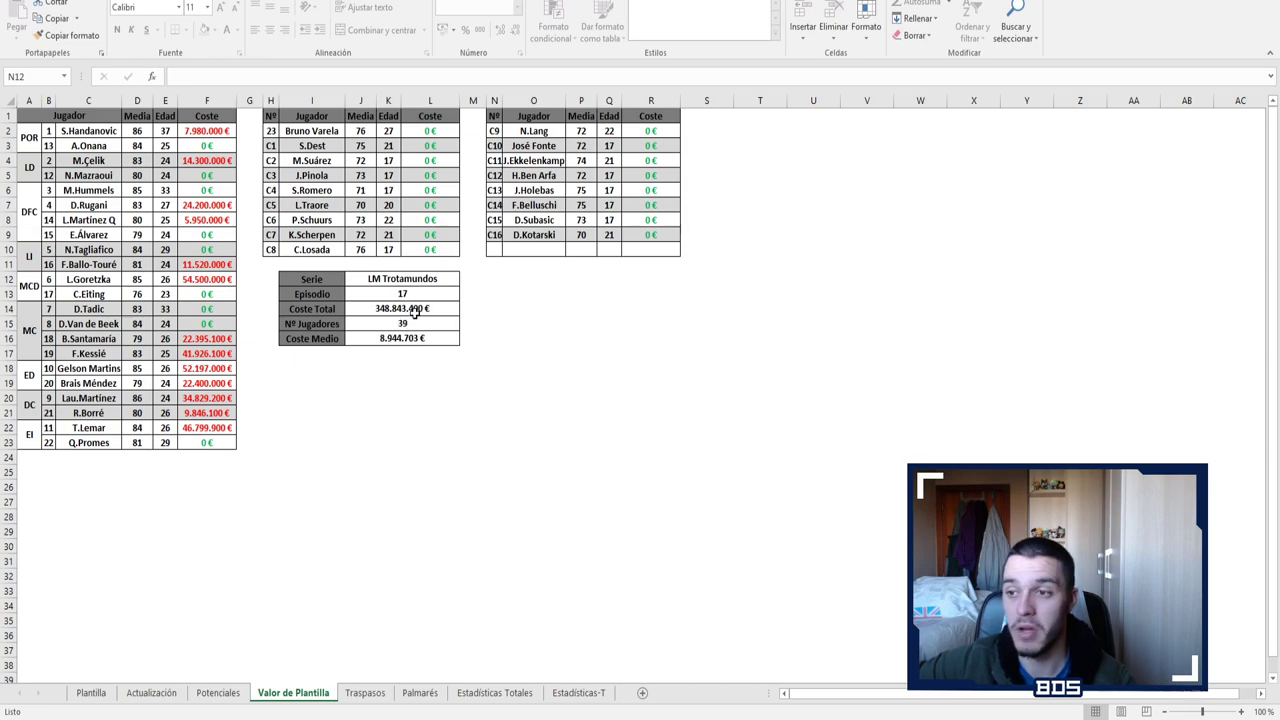
Examine the signings and sales tables on the Traspasos sheet
left_click(364, 692)
scroll(364, 426, "down", 3)
scroll(364, 430, "up", 3)
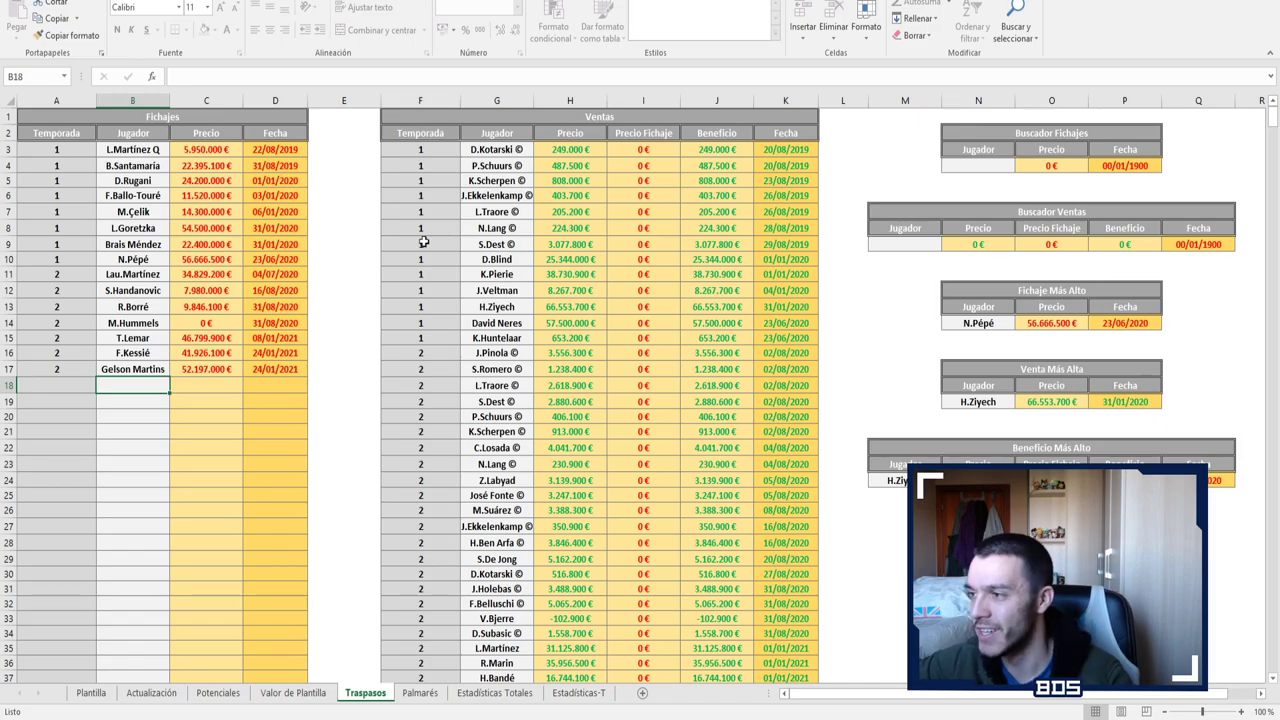
scroll(414, 244, "down", 1)
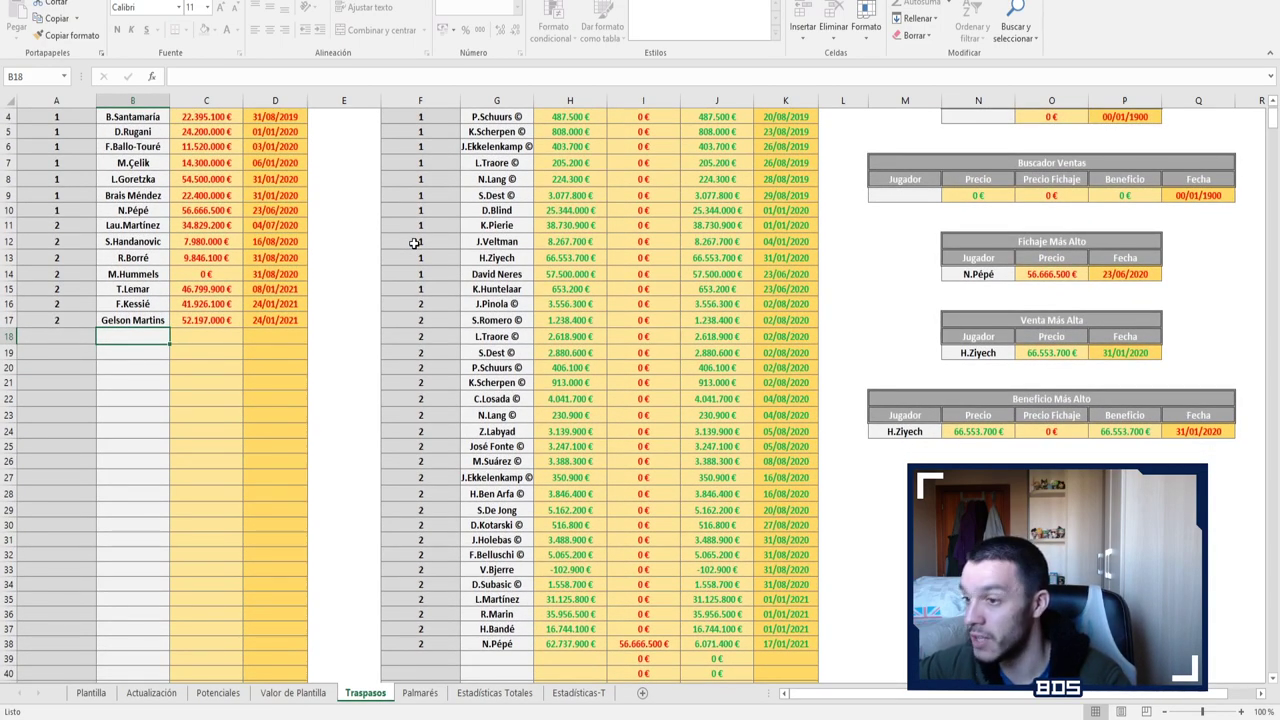
scroll(414, 244, "up", 1)
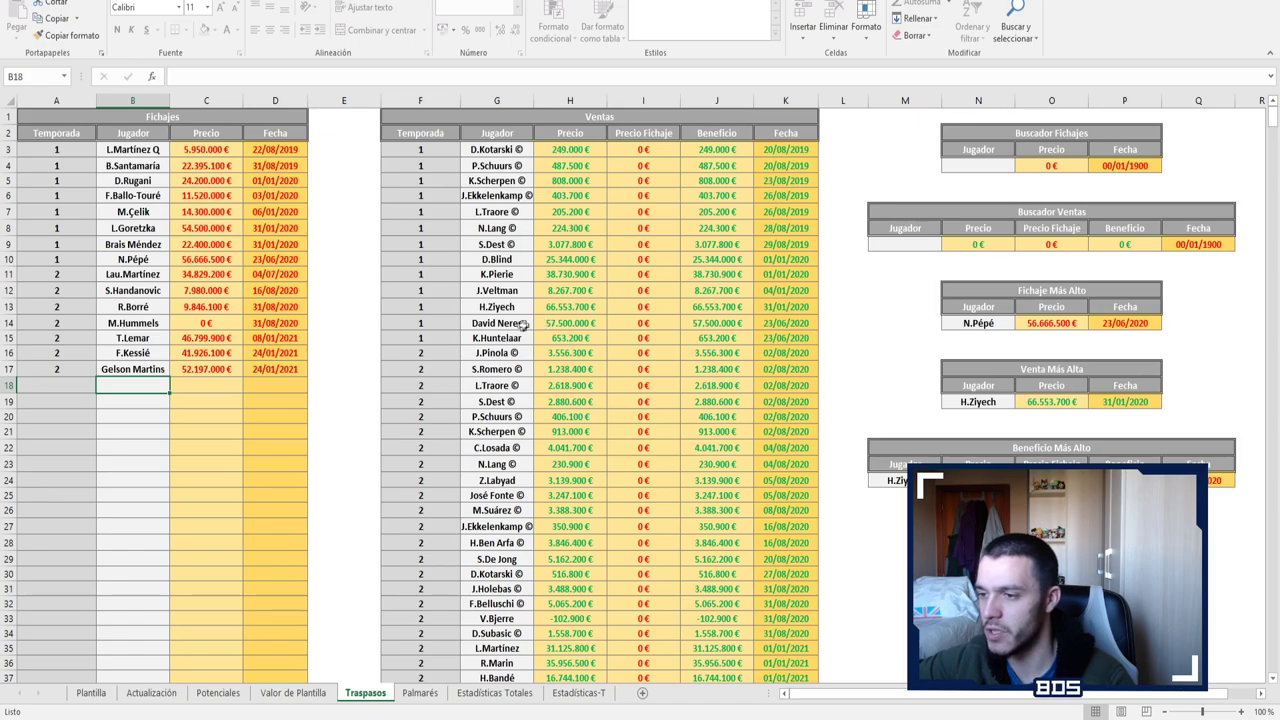
scroll(500, 337, "down", 1)
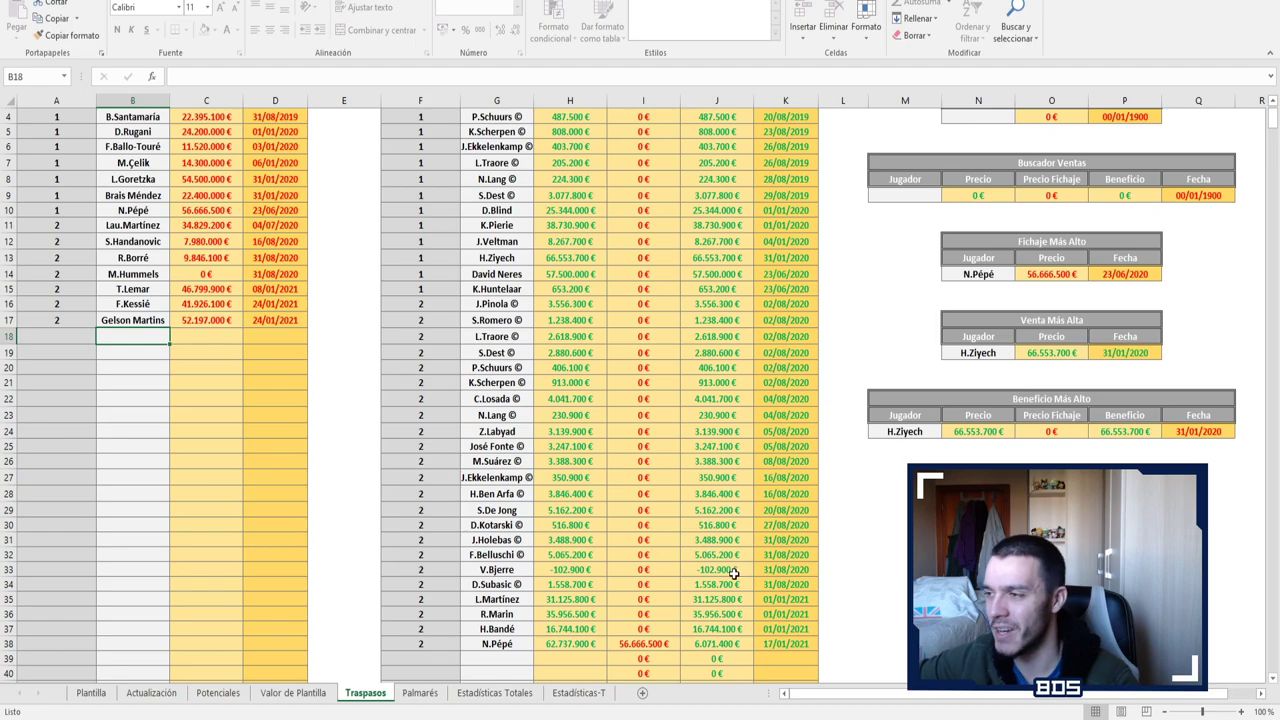
scroll(705, 573, "up", 1)
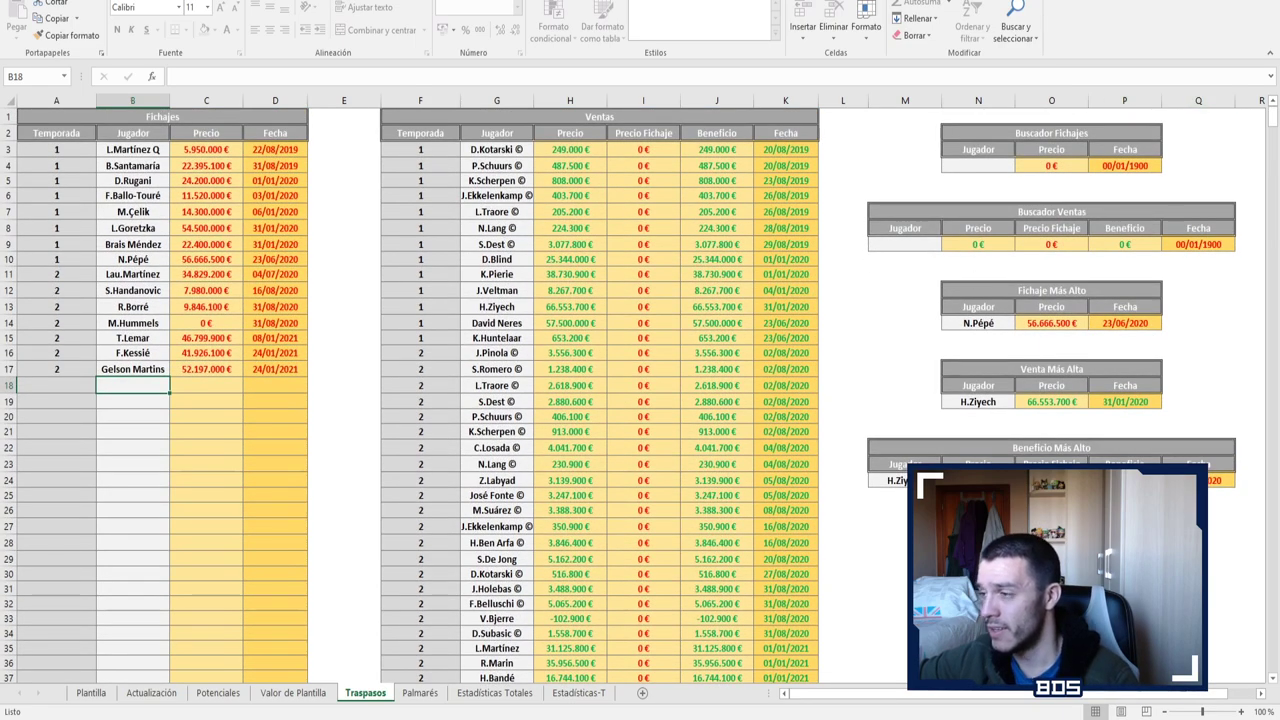
Look up J.Veltman in the Buscador Fichajes table on the Traspasos sheet
left_click(975, 166)
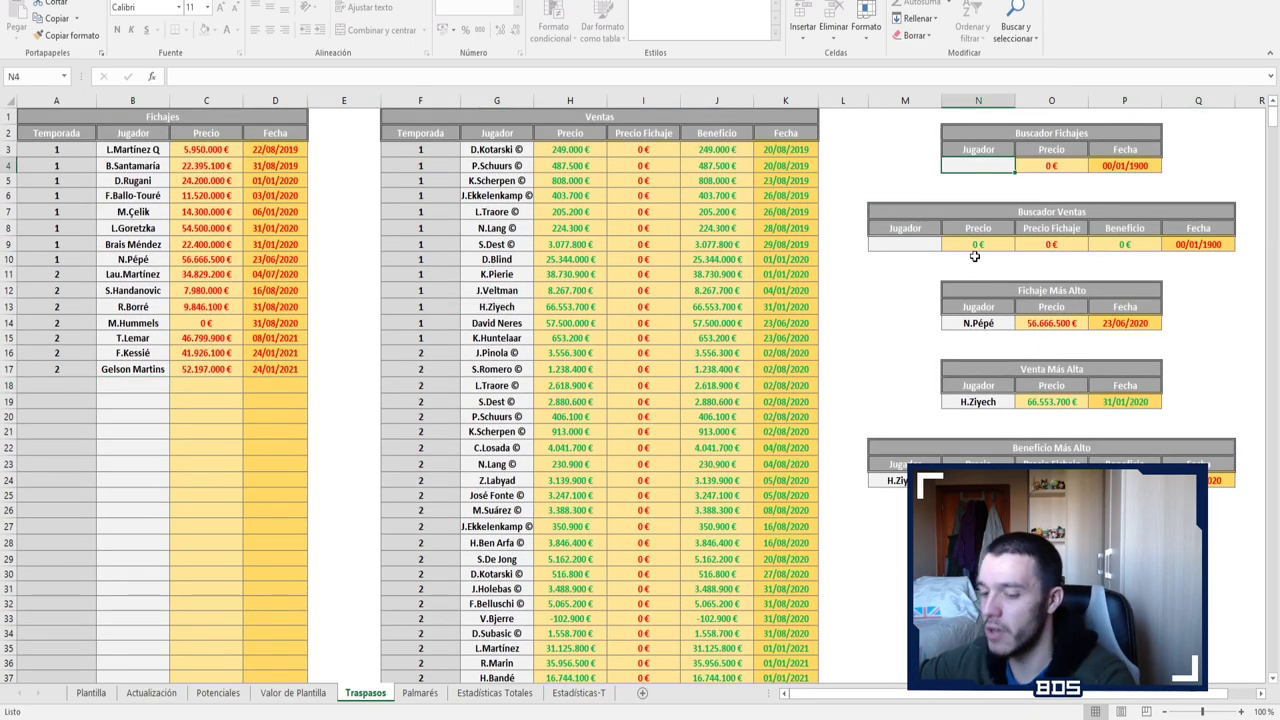
type("J.Veltmaqn")
key("BackSpace")
key("BackSpace")
type("n")
key("ctrl+Home")
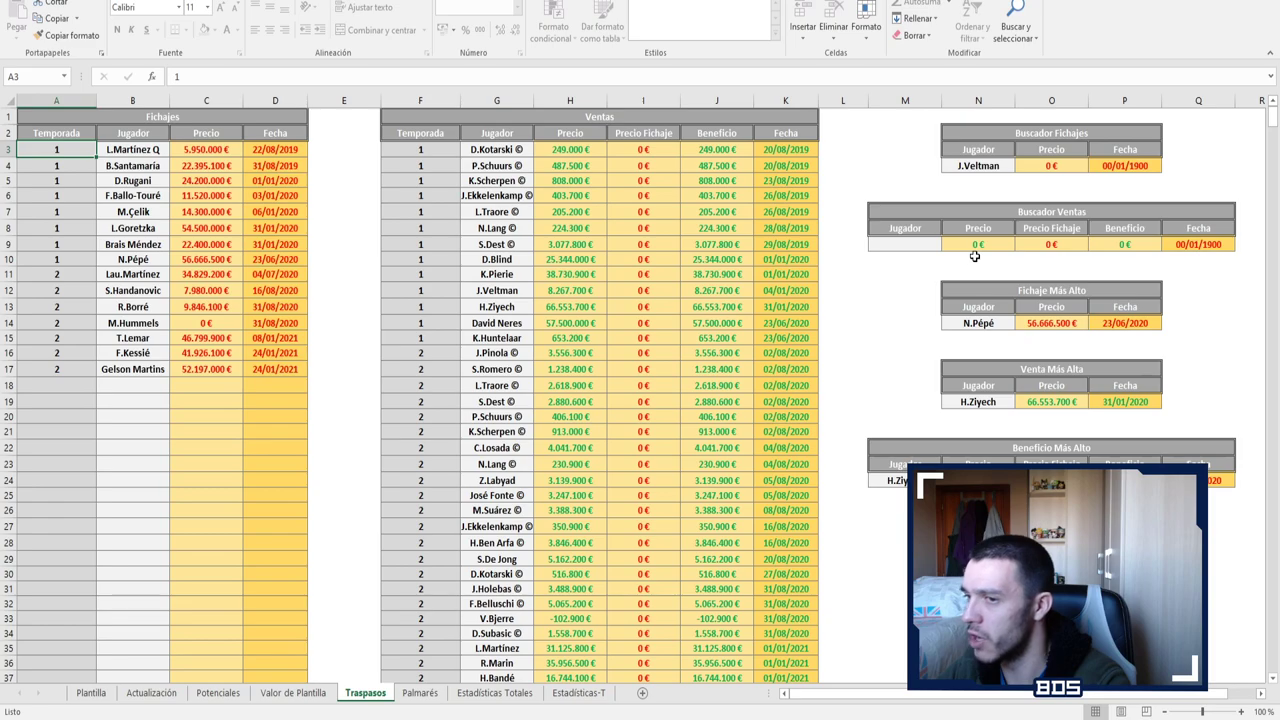
Replace the player in the Buscador Fichajes table with R.Marin
left_click(975, 166)
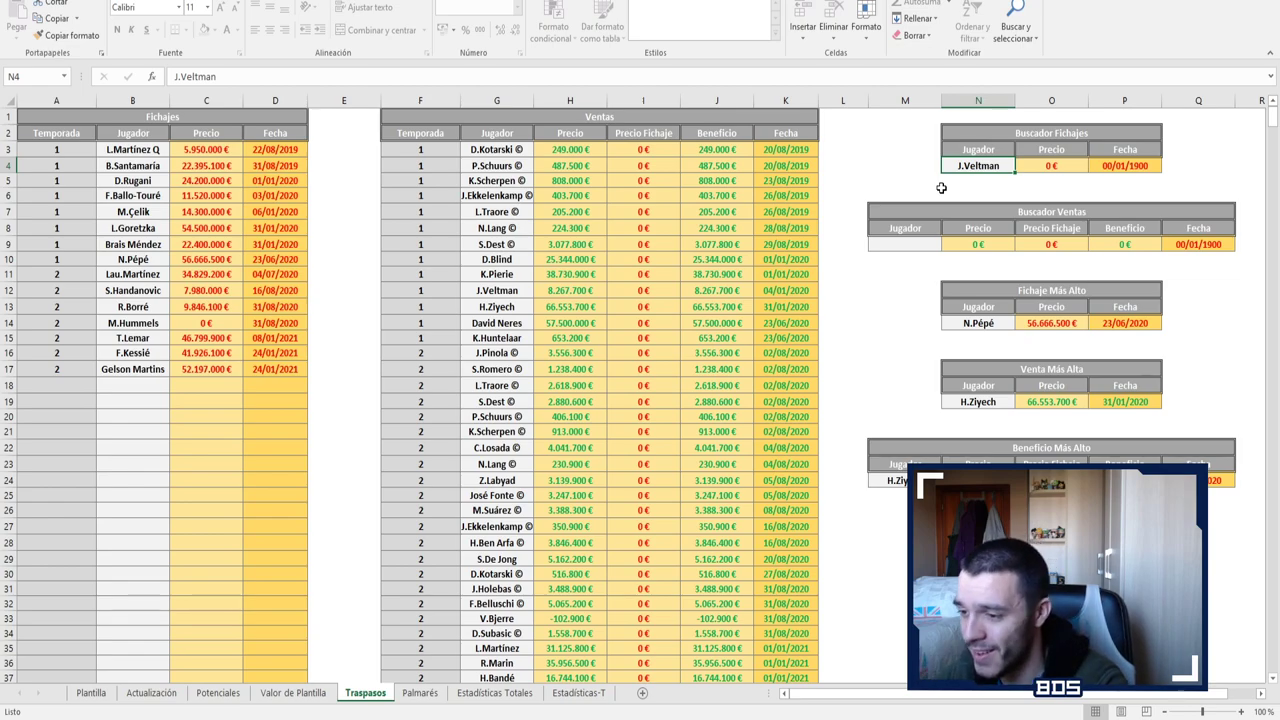
type("R.Marin")
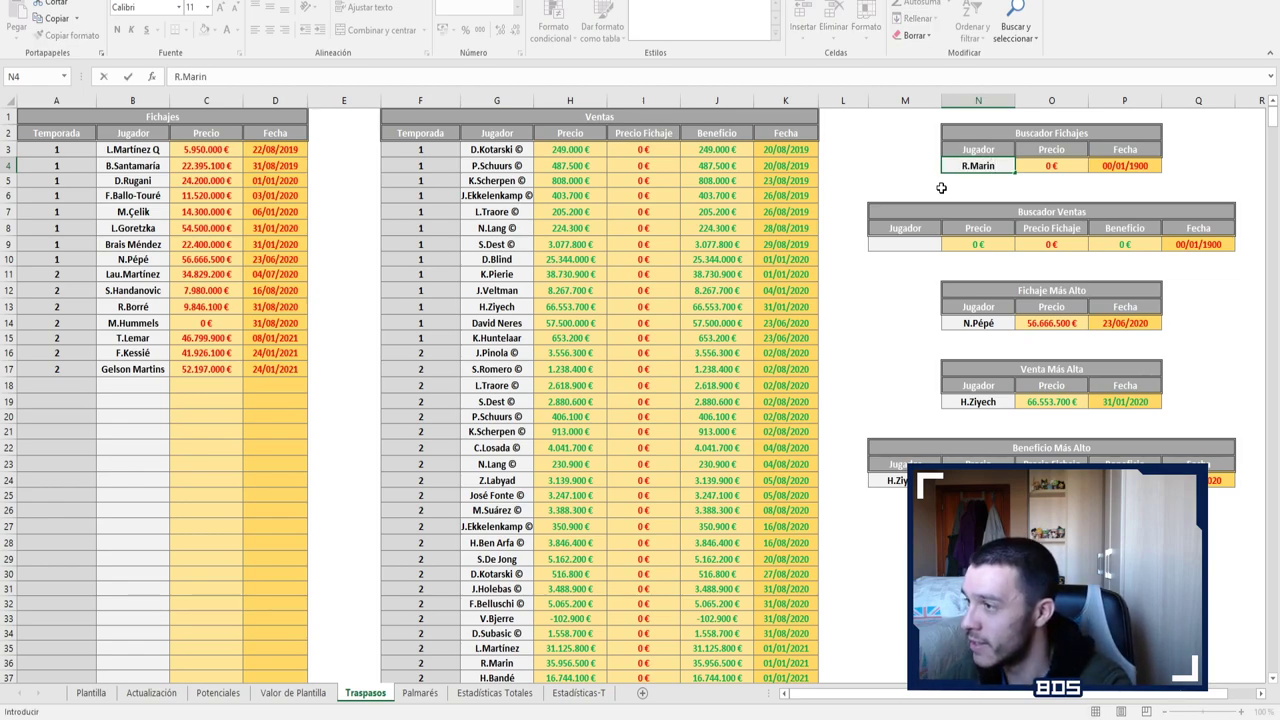
key("Return")
key("ctrl+Home")
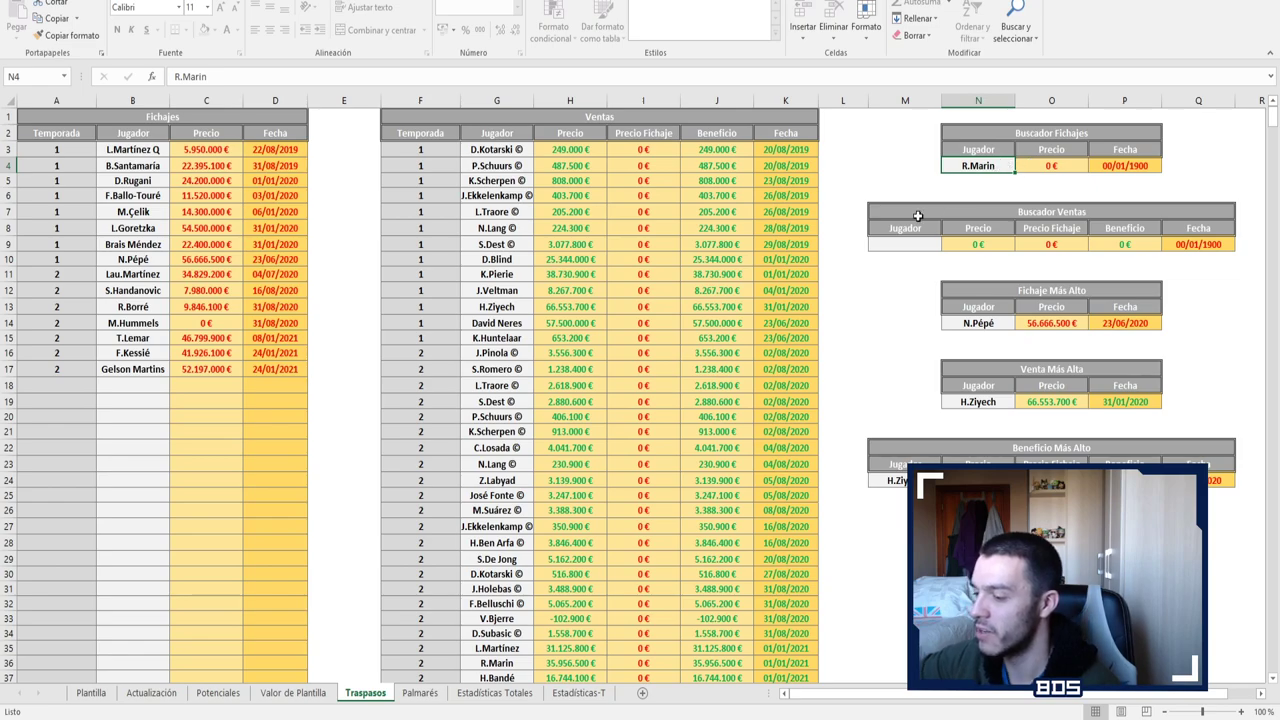
Clear the player name from the Buscador Fichajes table and select the first empty player cell under Fichajes
key("Delete")
key("Left")
key("Left")
key("Left")
key("Down")
key("Down")
key("Down")
key("Down")
key("Down")
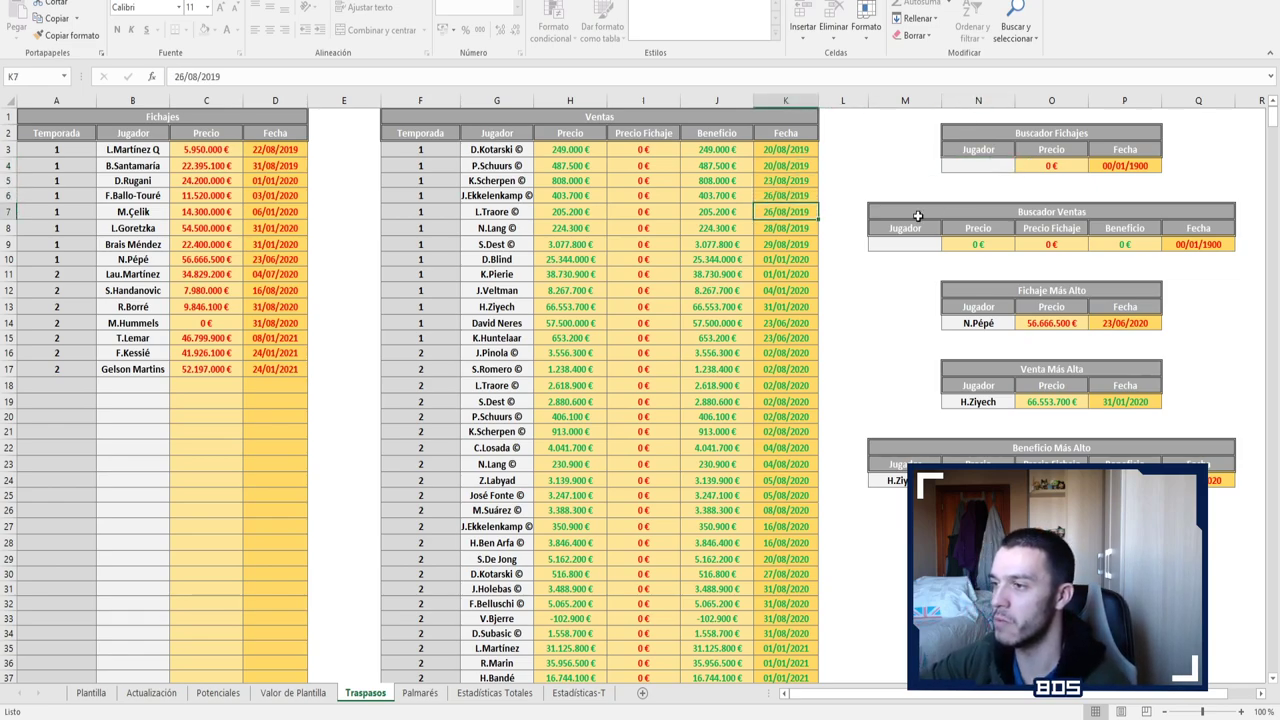
key("Right")
key("Right")
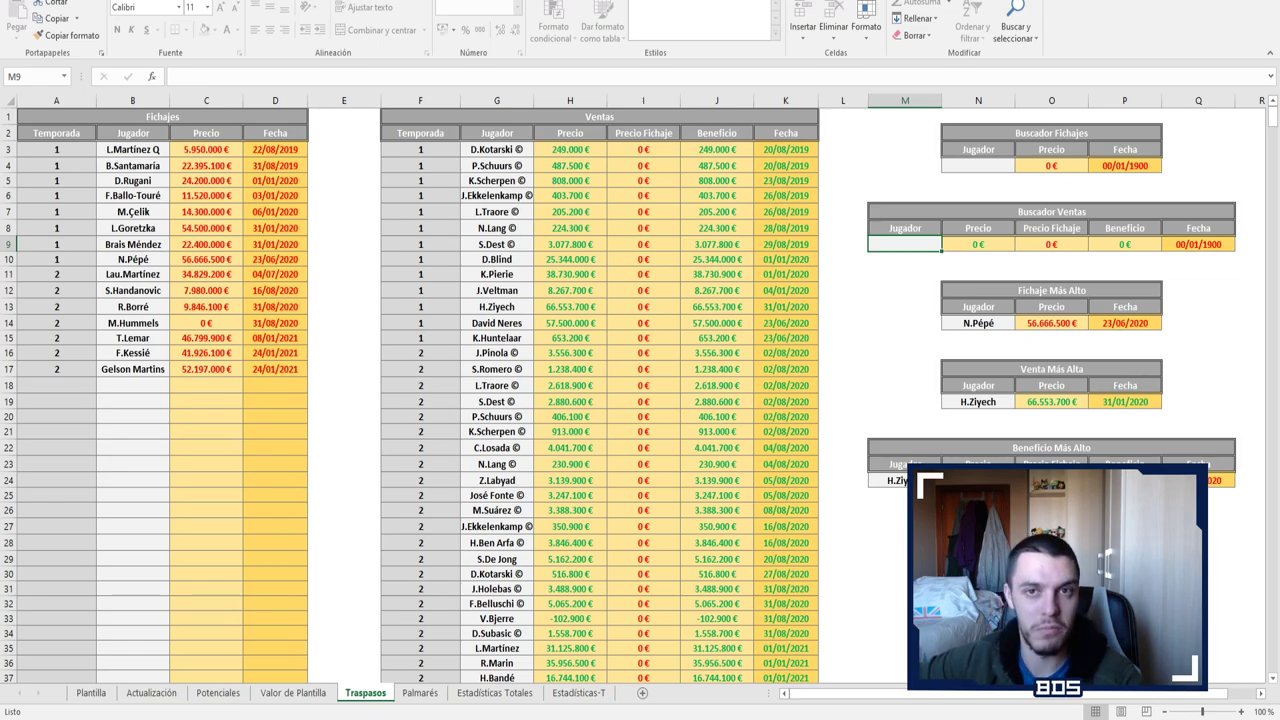
left_click(141, 386)
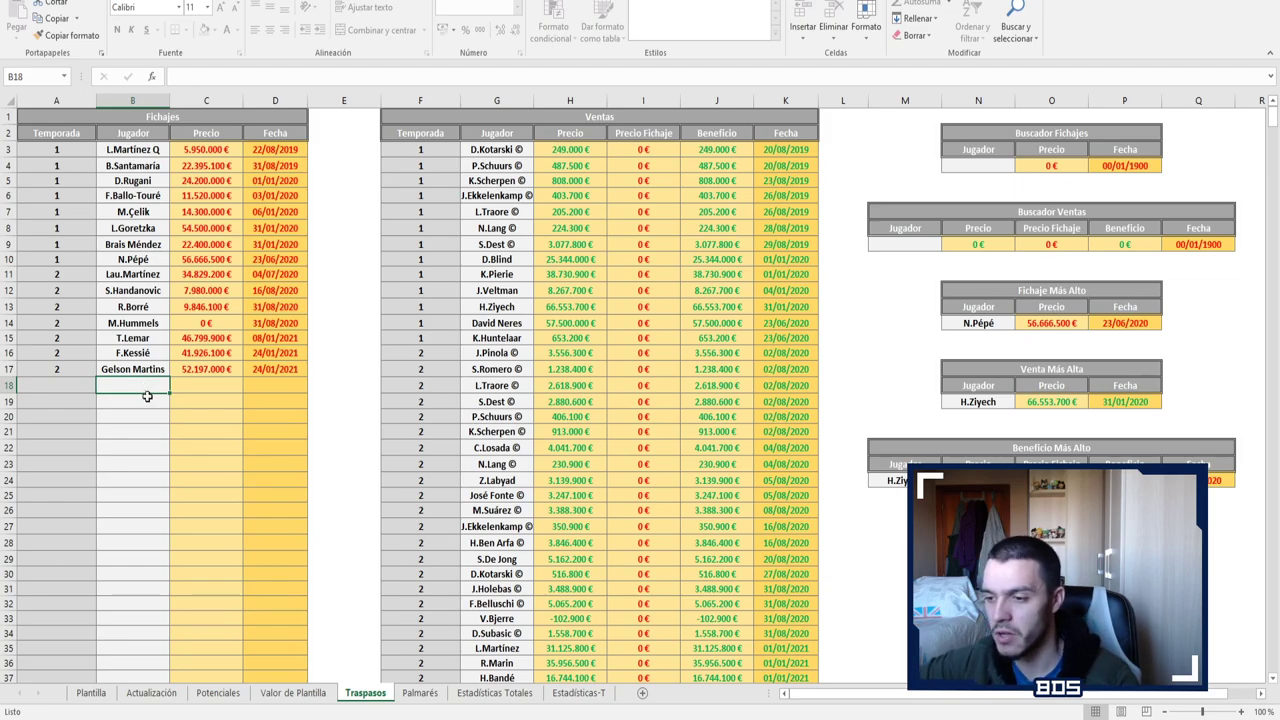
On the Palmarés sheet, enter Campeón for Champions and 1 for Liga in the 2020-21 season
left_click(420, 692)
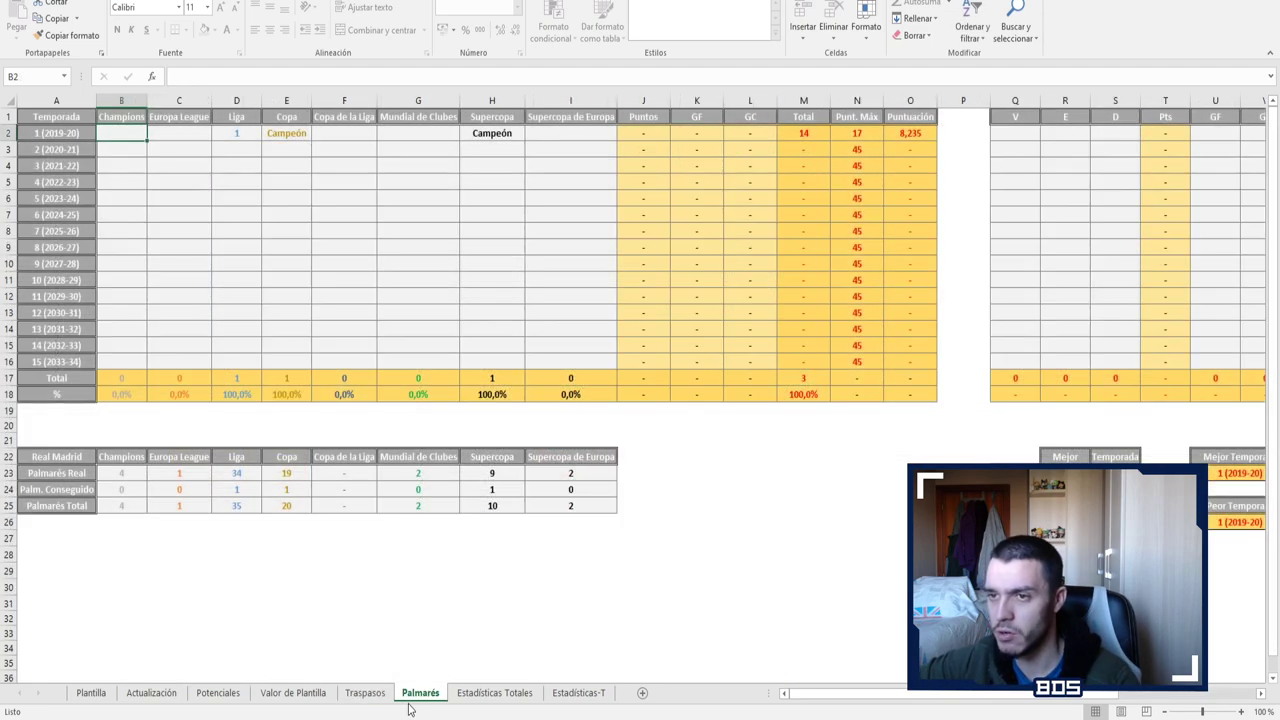
left_click(126, 146)
type("Camp")
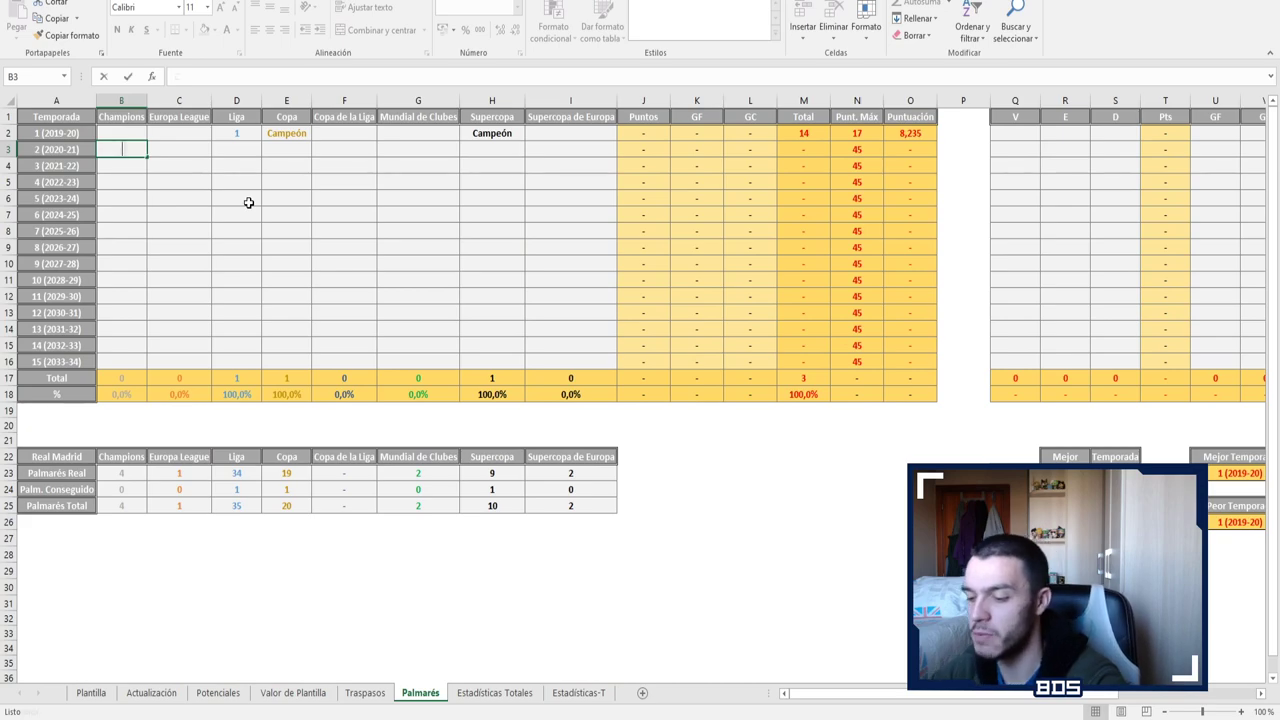
type("eón")
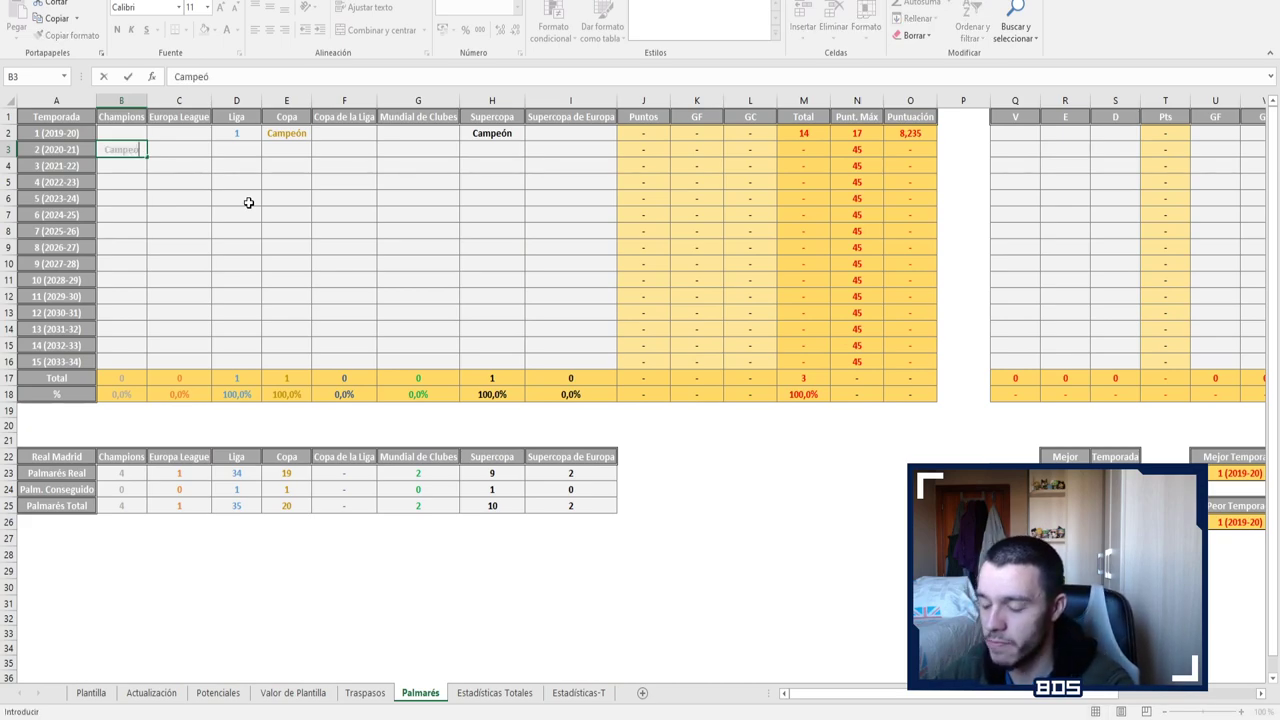
key("Tab")
key("Tab")
type("1")
key("Tab")
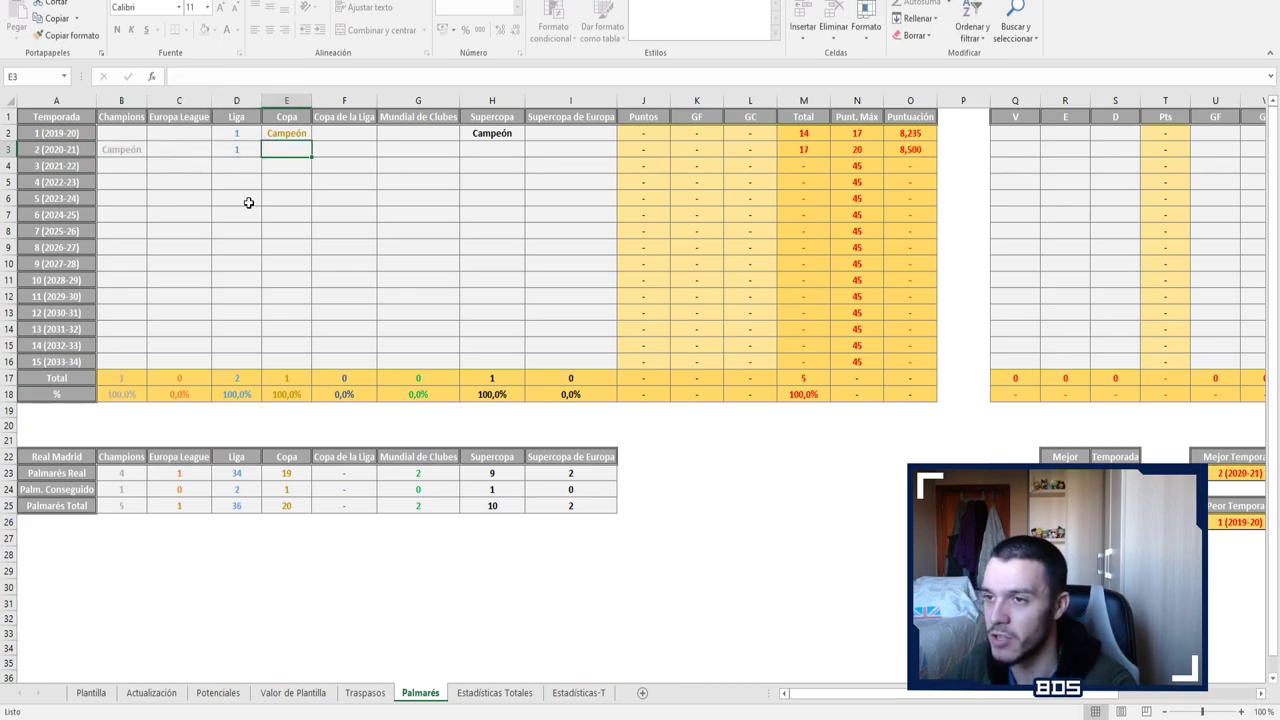
Enter Campeón for both Copa and Supercopa in the 2020-21 season
type("Campeón")
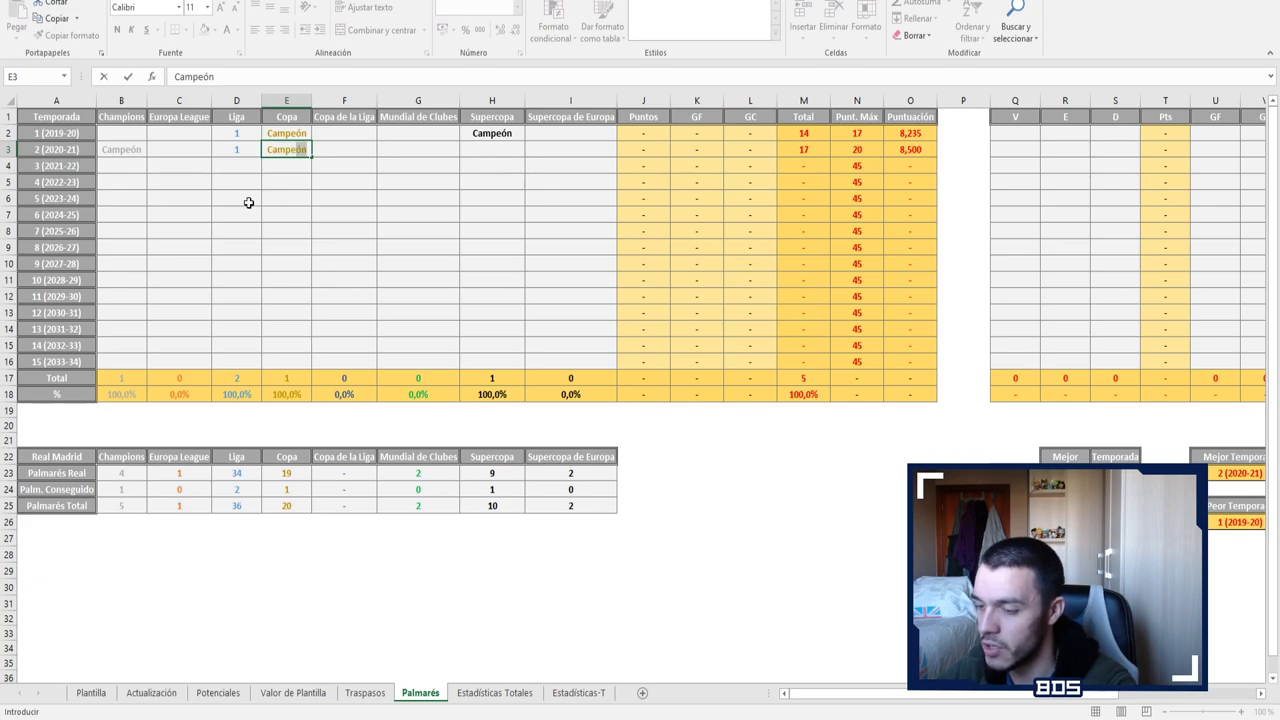
key("Tab")
key("Tab")
key("Tab")
type("Campeón")
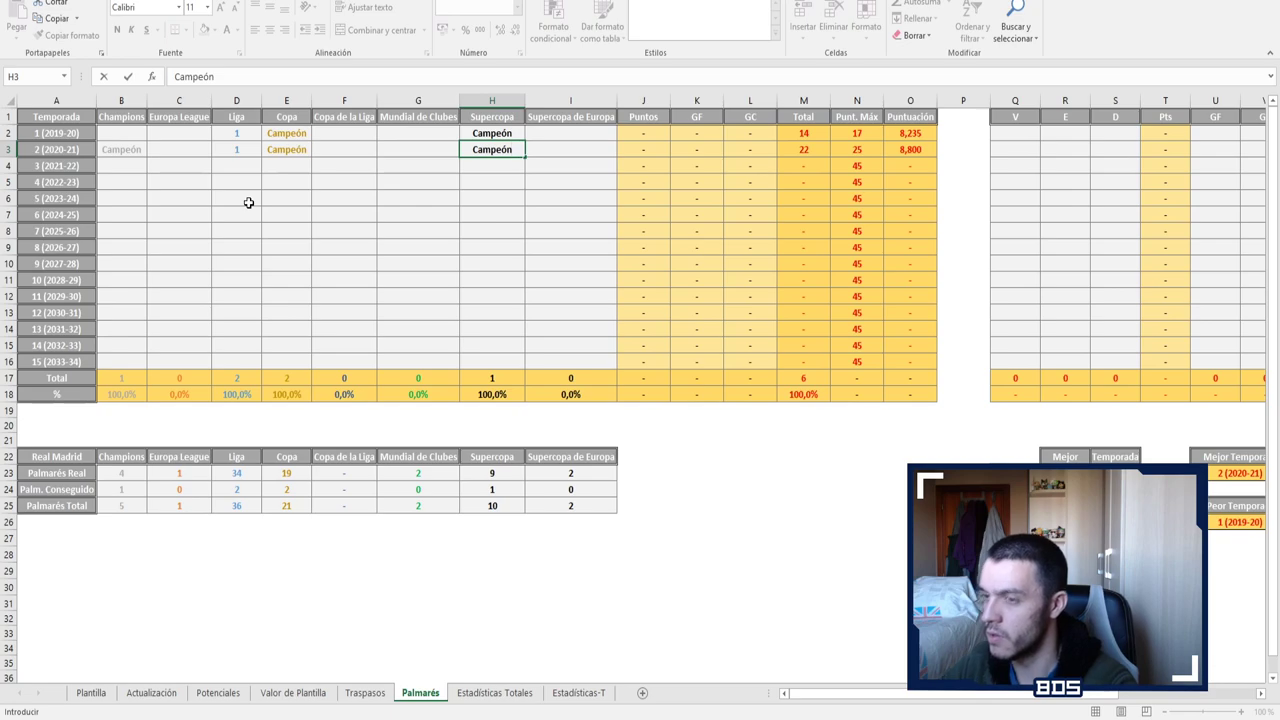
key("Return")
Enter Cuartos as the Champions result for the 2019-20 season
key("Left")
key("Left")
key("Left")
key("Up")
key("Up")
type("Cuartos")
key("Return")
key("Return")
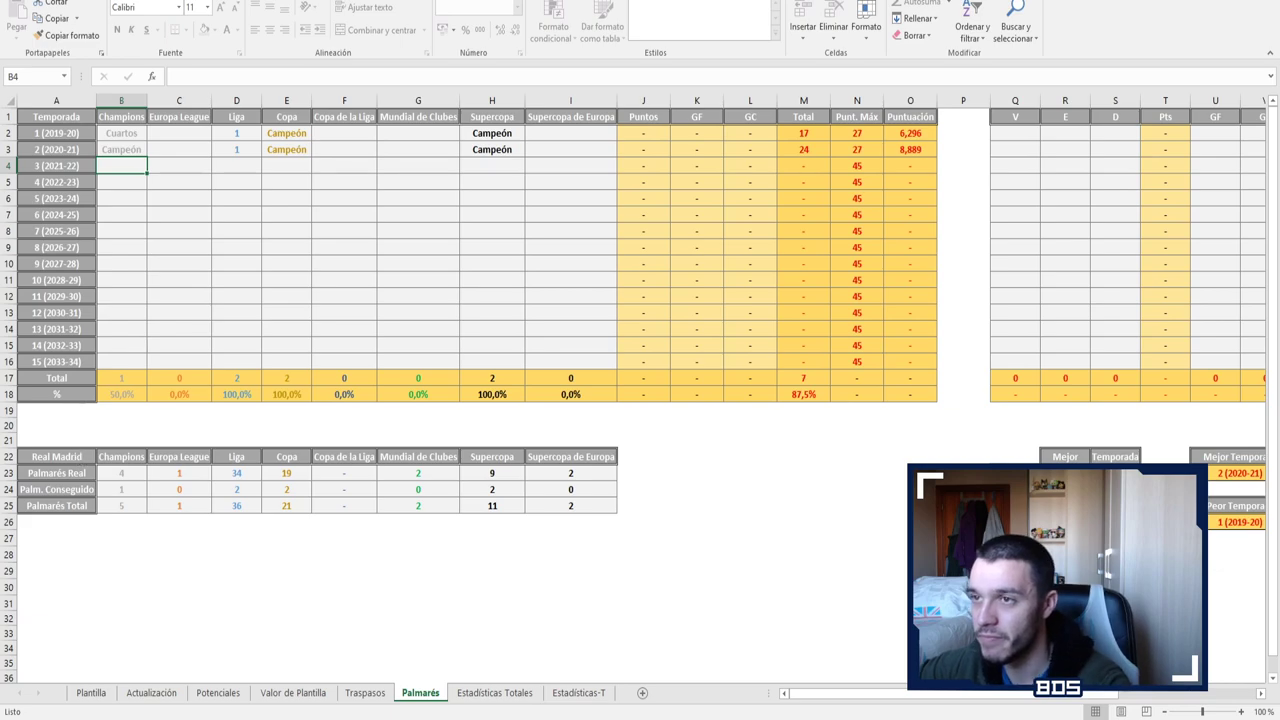
Unprotect the Palmarés sheet and change the lower honours table's heading from Real Madrid to Ajax
left_click(437, 3)
left_click(473, 22)
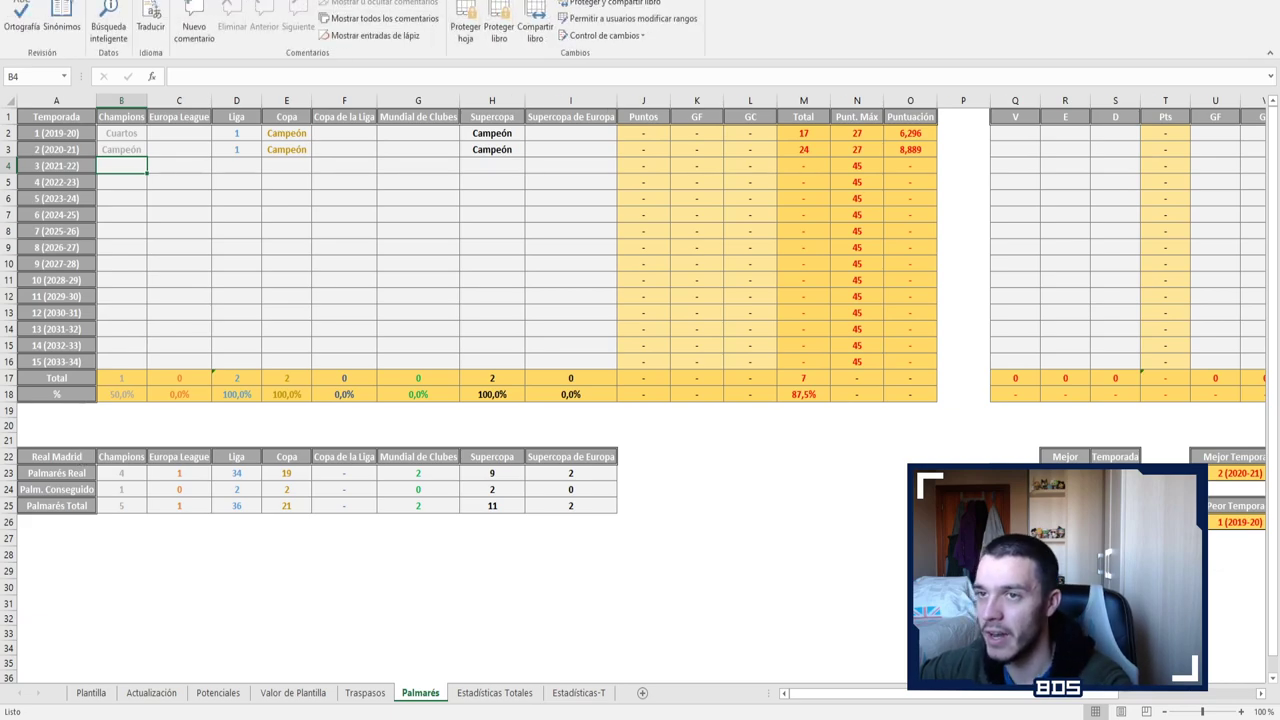
double_click(73, 457)
type("Ajax")
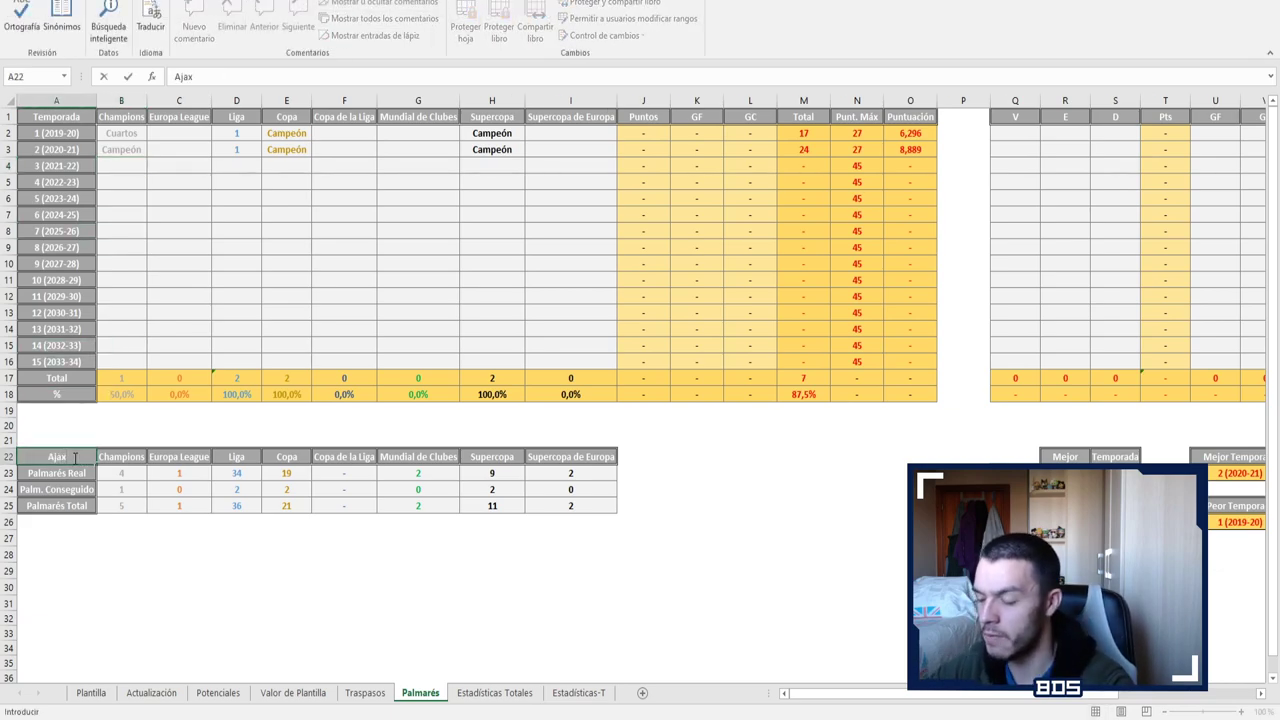
left_click(127, 194)
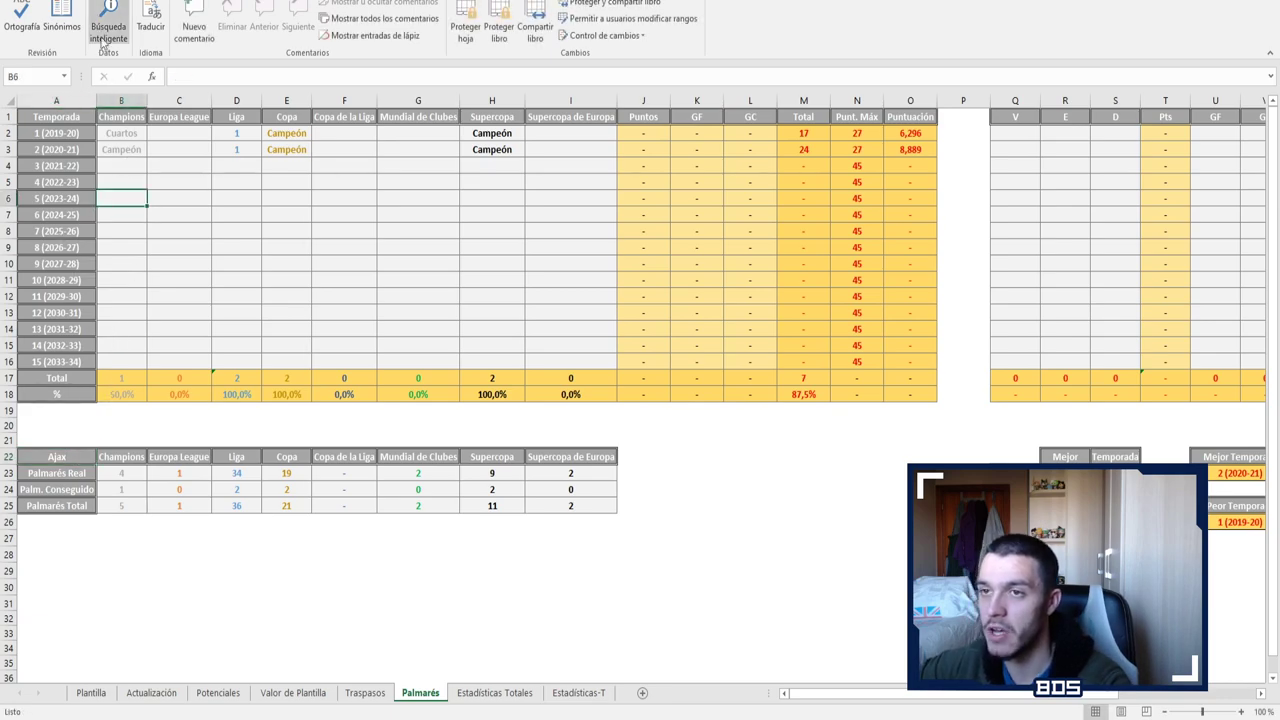
Protect the Palmarés sheet again without a password, keeping the preset user permissions
left_click(465, 25)
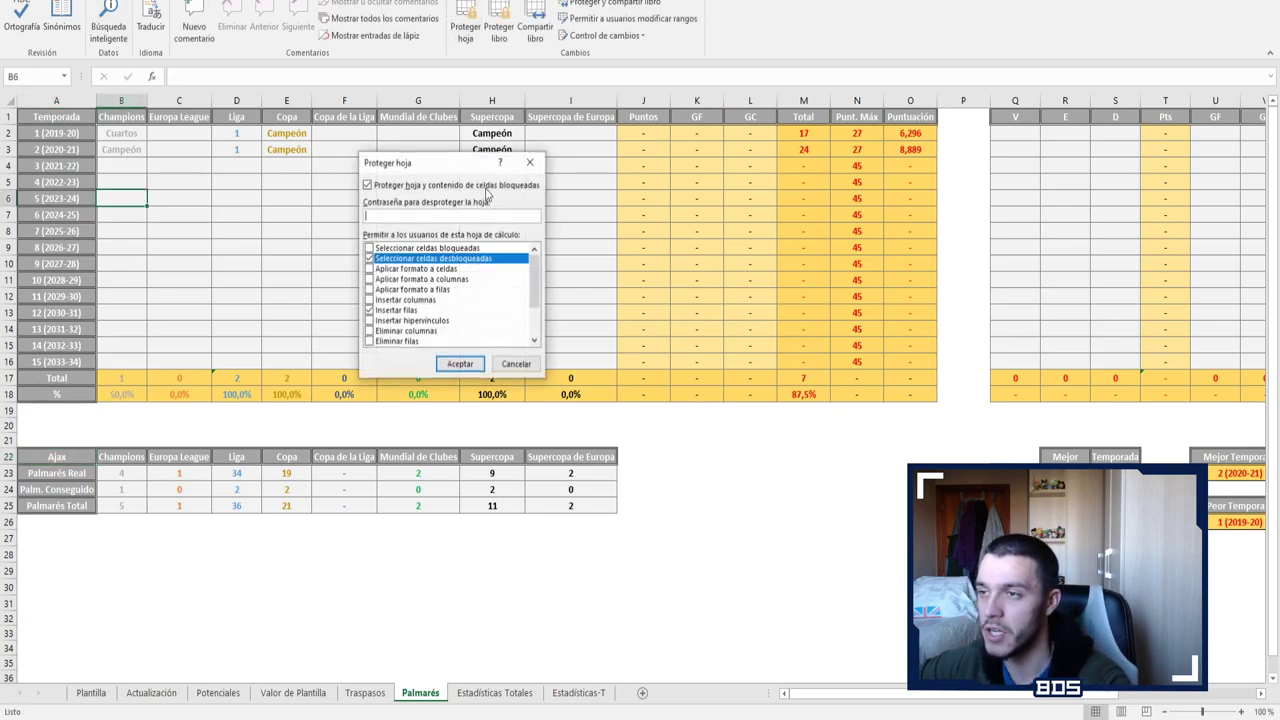
left_click(459, 365)
key("alt+o")
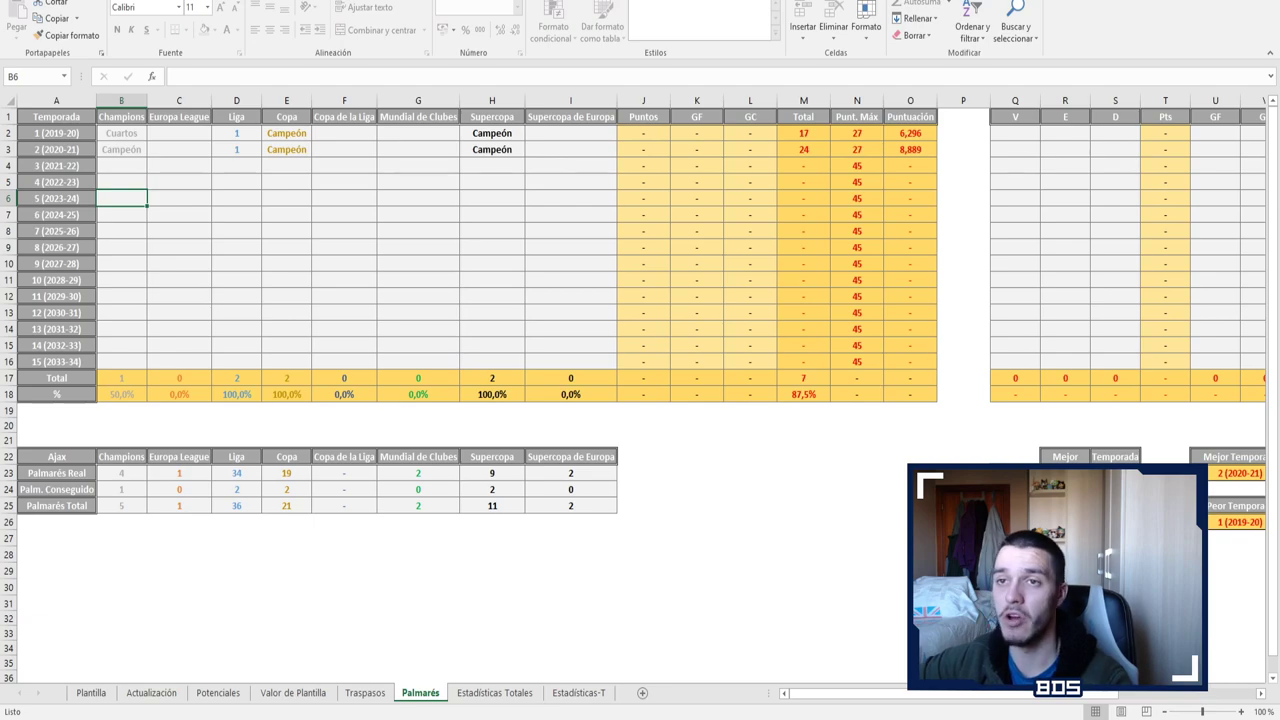
left_click(1023, 134)
left_click_drag(1028, 148, 1111, 134)
left_click_drag(1211, 128, 1248, 150)
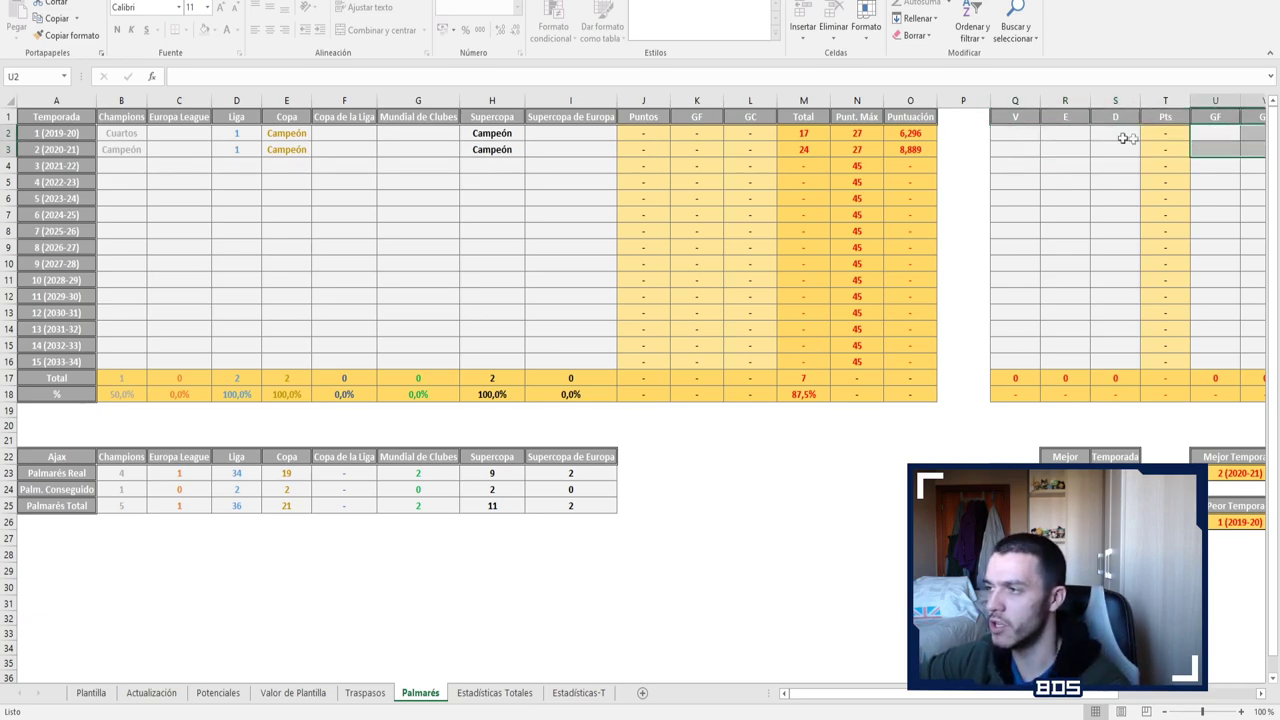
Enter 1 for V, E, D, GF and GC in the 2019-20 season row
left_click(1025, 140)
mouse_move(812, 693)
left_mouse_down()
mouse_move(860, 688)
mouse_move(806, 688)
left_mouse_up()
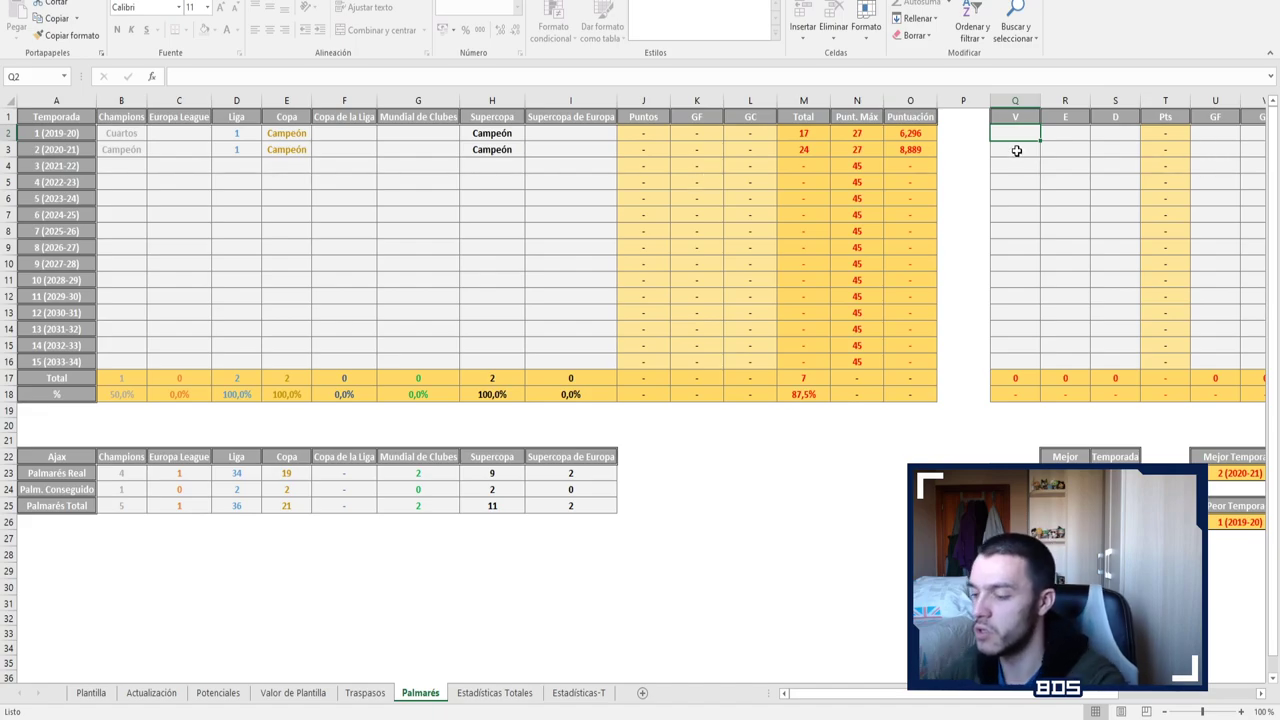
type("1")
key("Tab")
type("1")
key("Tab")
type("1")
key("Tab")
key("Tab")
type("1")
key("Tab")
type("1")
key("Return")
Enter 1 for V, E, D, GF and GC in the 2020-21 season row and return to its Supercopa cell
type("1")
key("Tab")
type("1")
key("shift+Tab")
key("shift+Tab")
key("shift+Tab")
type("1")
key("shift+Tab")
type("1")
key("shift+Tab")
type("1")
key("shift+Tab")
key("shift+Tab")
key("shift+Tab")
key("shift+Tab")
key("shift+Tab")
key("shift+Tab")
key("shift+Tab")
key("shift+Tab")
key("shift+Tab")
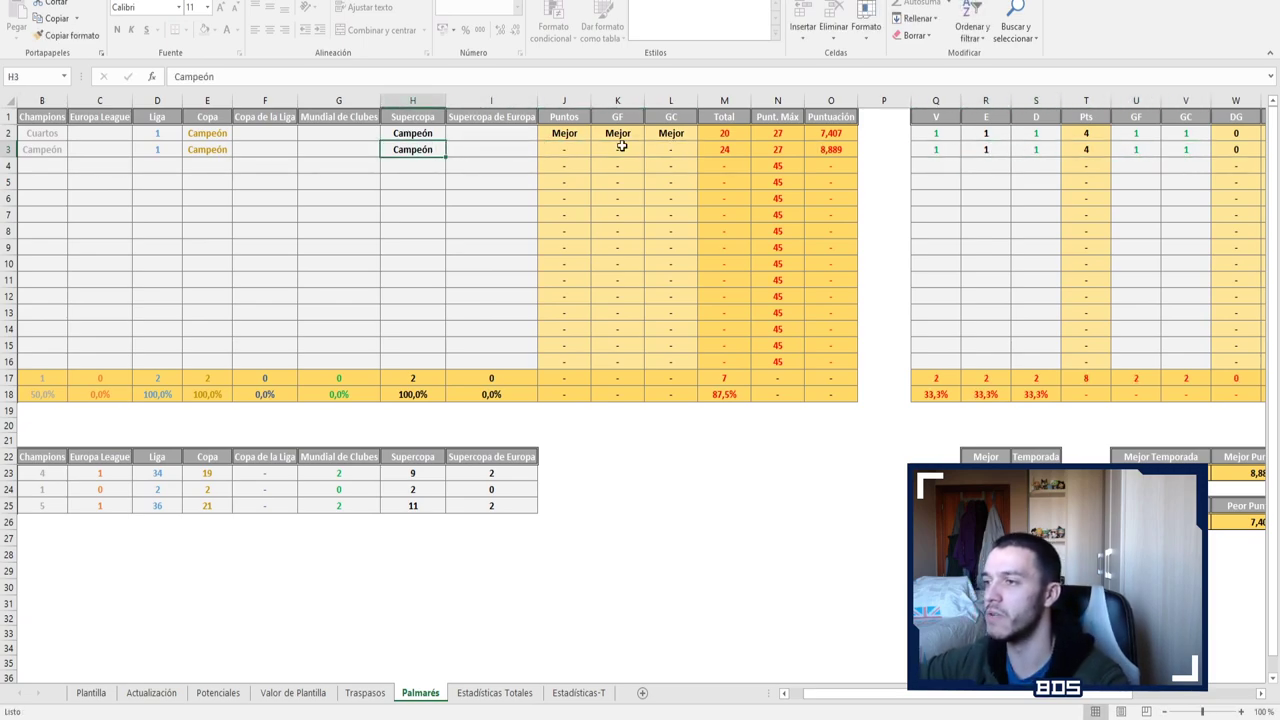
Clear the V, E, D, GF and GC entries for the 2019-20 and 2020-21 seasons
left_click_drag(860, 690, 831, 688)
left_click_drag(1037, 149, 1115, 134)
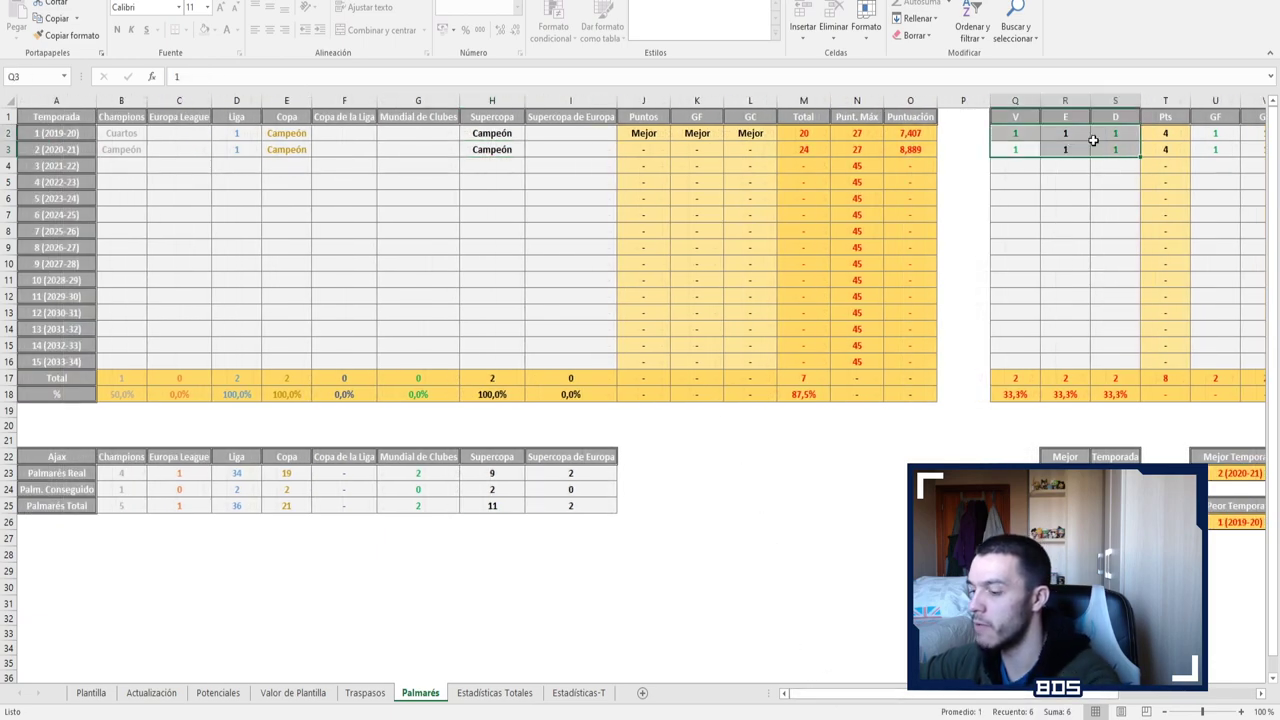
key("Delete")
left_click_drag(1205, 137, 1250, 150)
key("Delete")
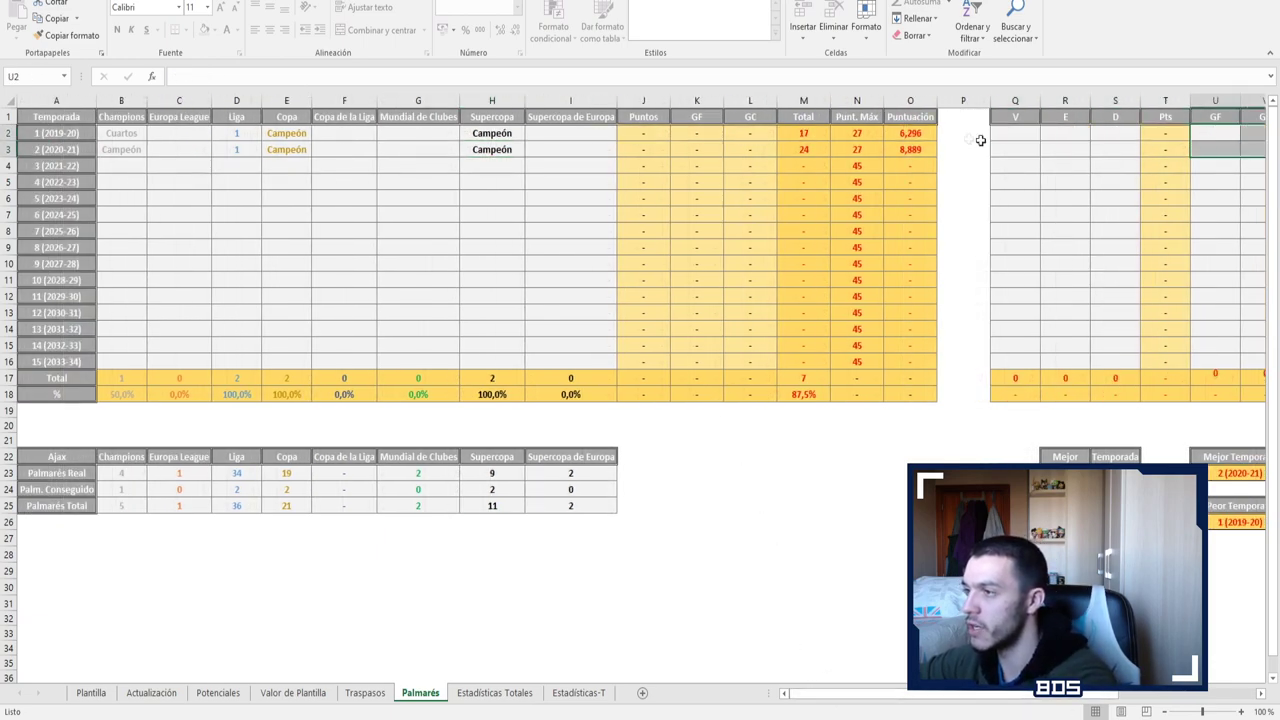
left_click(586, 133)
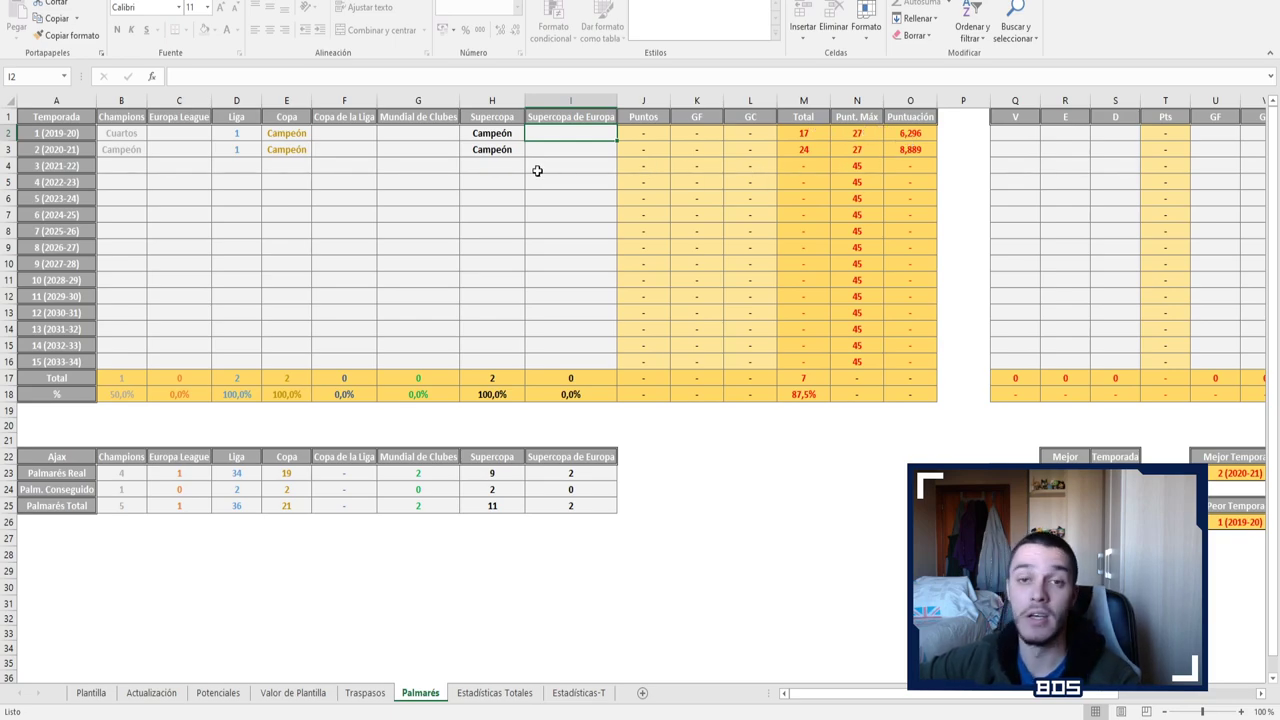
left_click(176, 163)
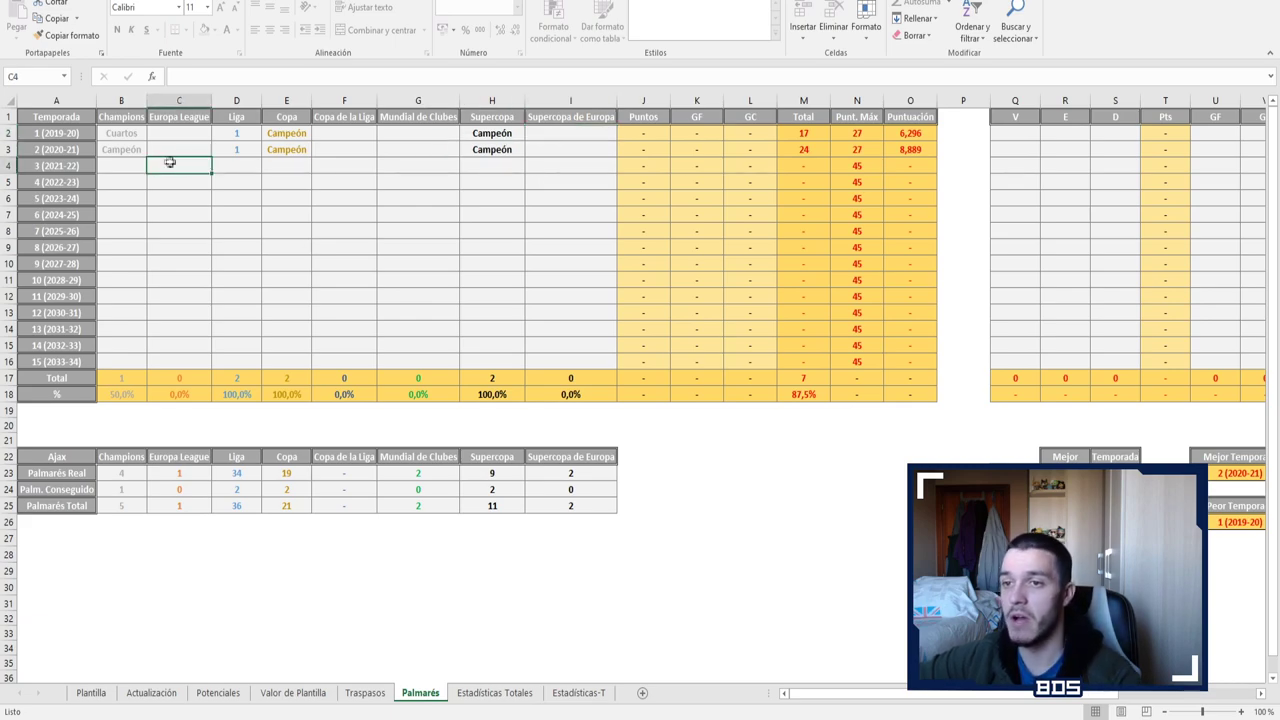
Open the Estadísticas-T sheet and review the per-player statistics for the 2019-20 and 2020-21 seasons
left_click(137, 163)
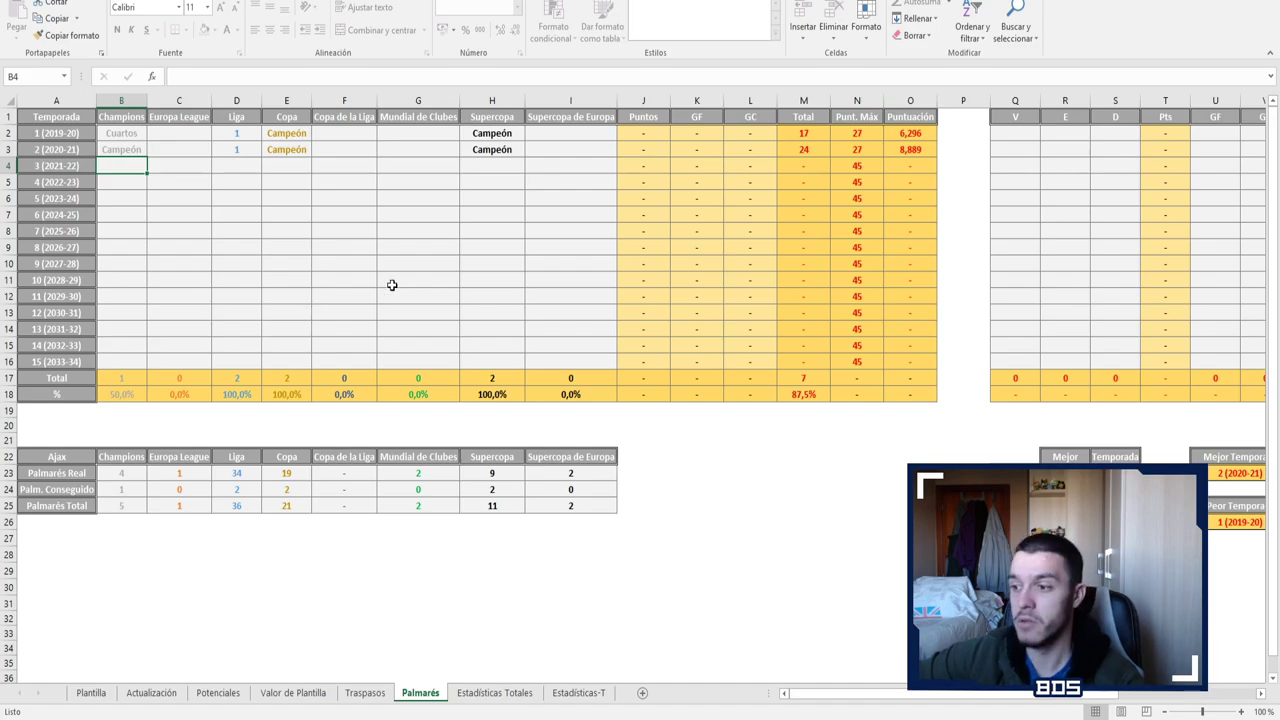
key("ctrl+Page_Down")
key("ctrl+Page_Down")
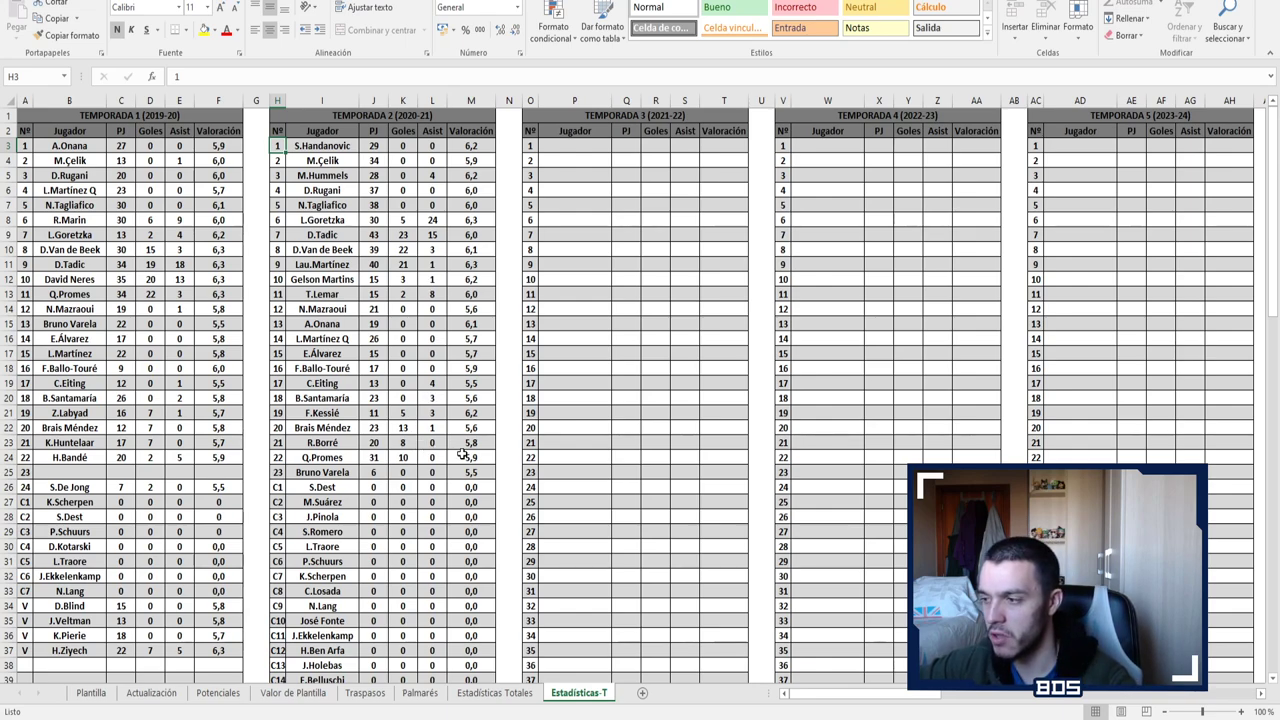
scroll(501, 472, "down", 3)
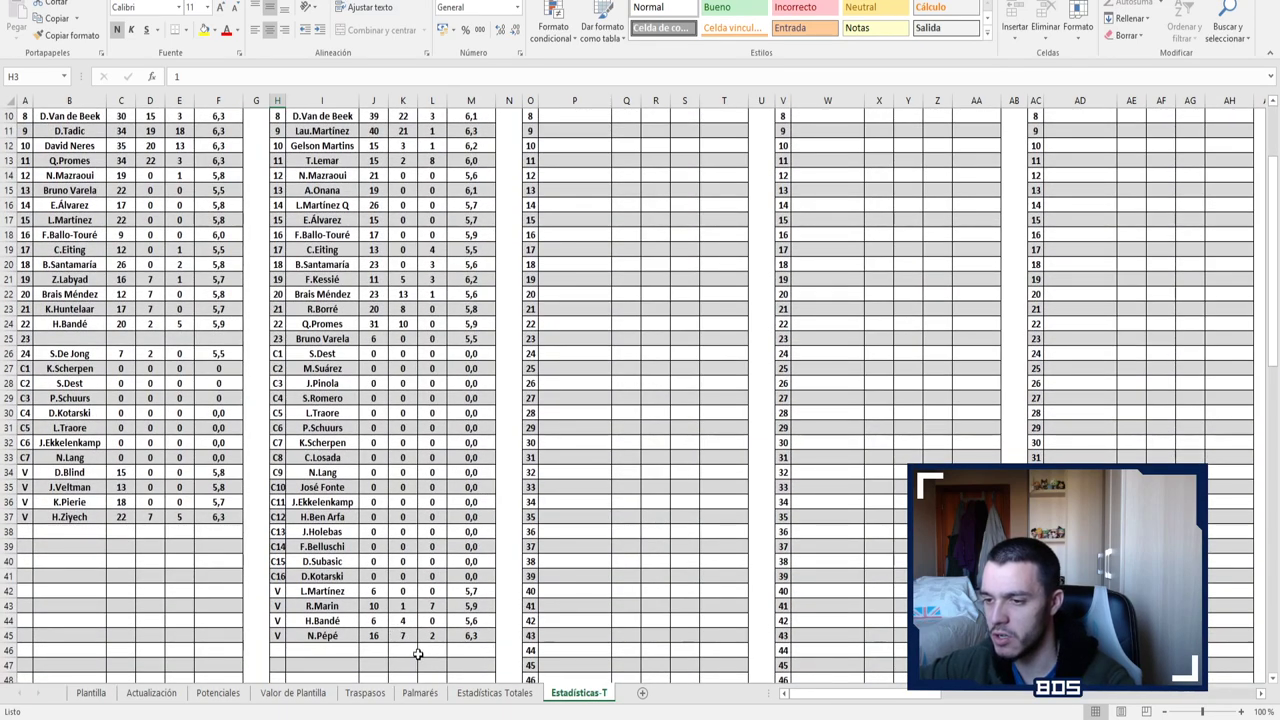
scroll(433, 601, "up", 3)
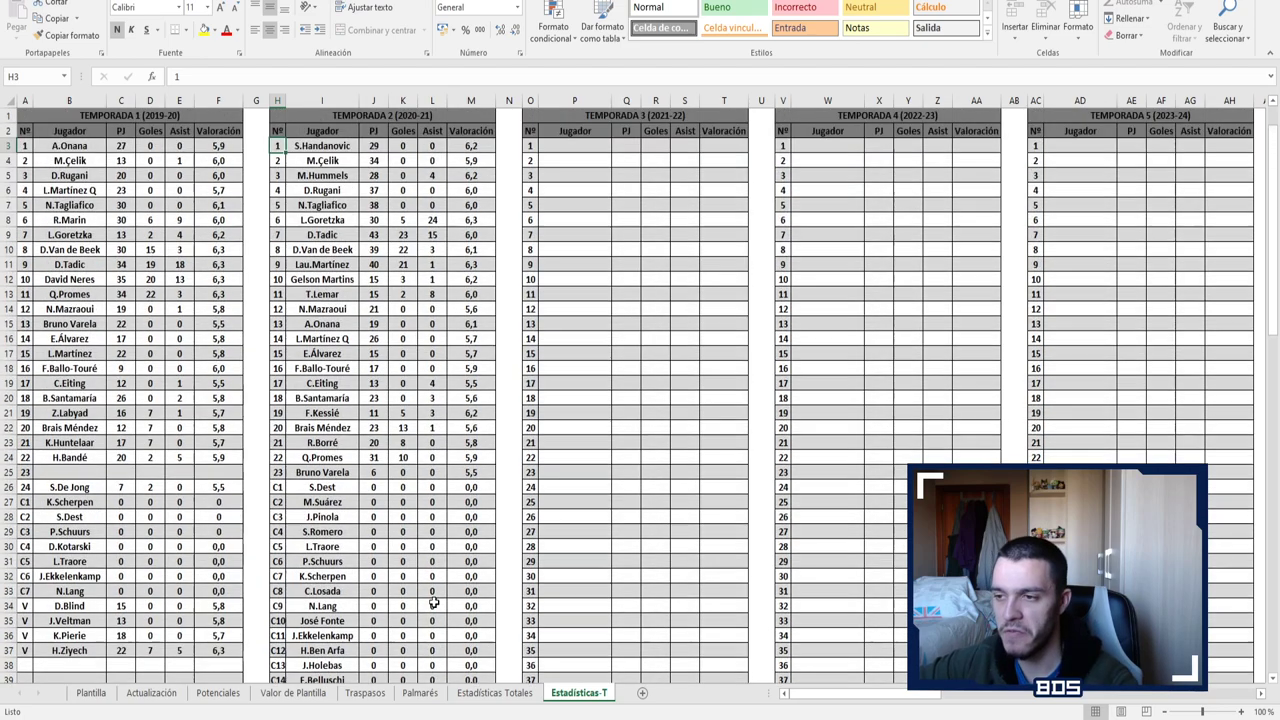
Examine the Estadísticas Totales sheet, checking the full list of players' accumulated statistics and the leader boxes beside it
left_click(493, 692)
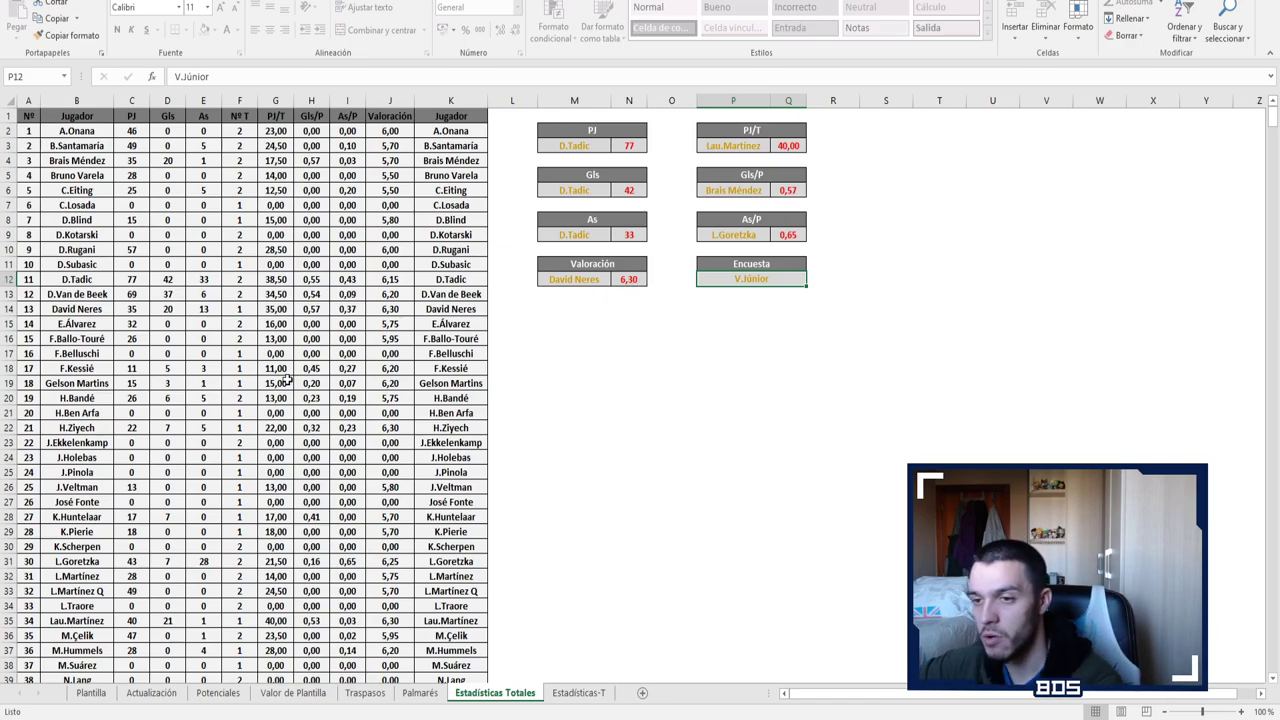
scroll(285, 378, "down", 7)
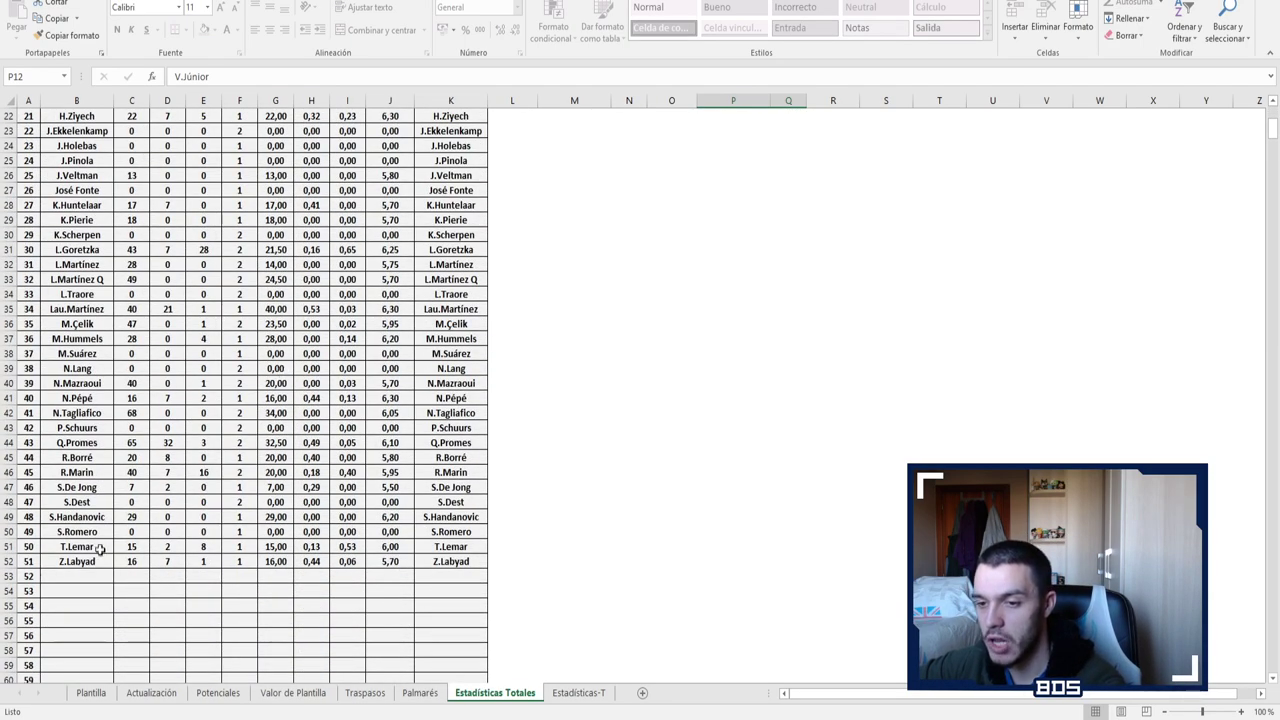
scroll(95, 562, "up", 7)
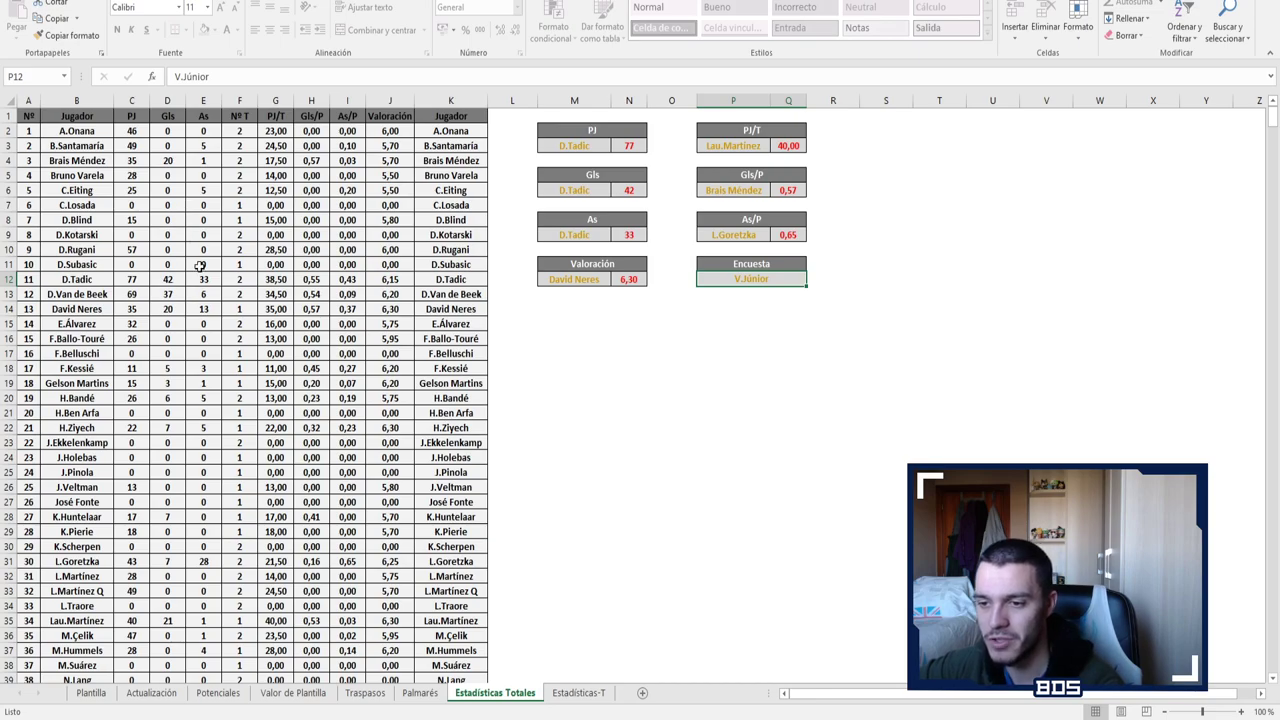
scroll(180, 548, "down", 3)
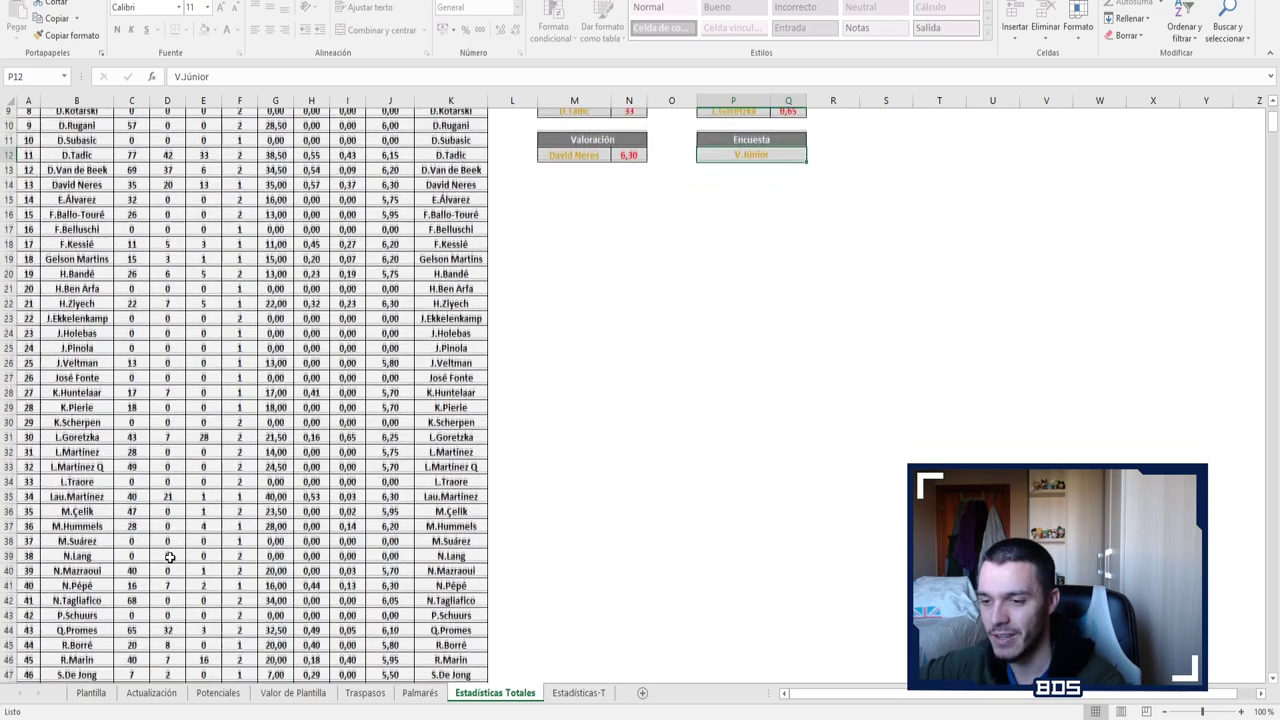
scroll(174, 515, "down", 2)
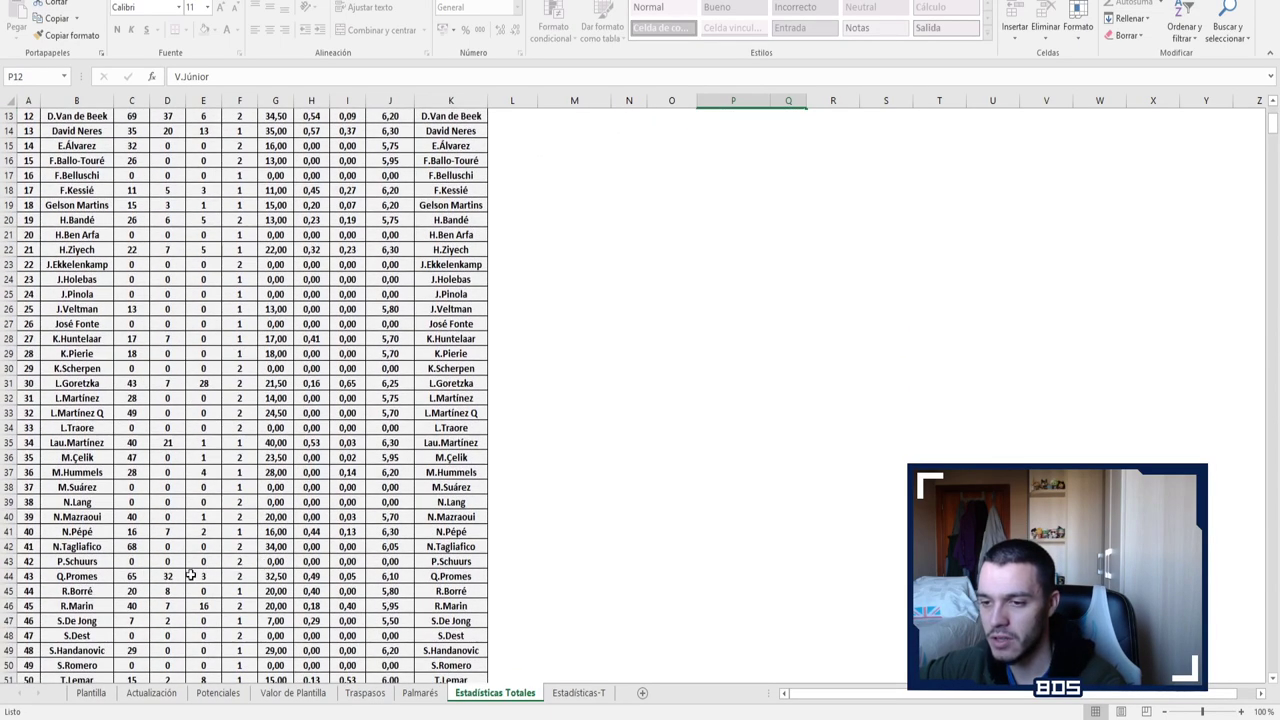
scroll(332, 571, "up", 5)
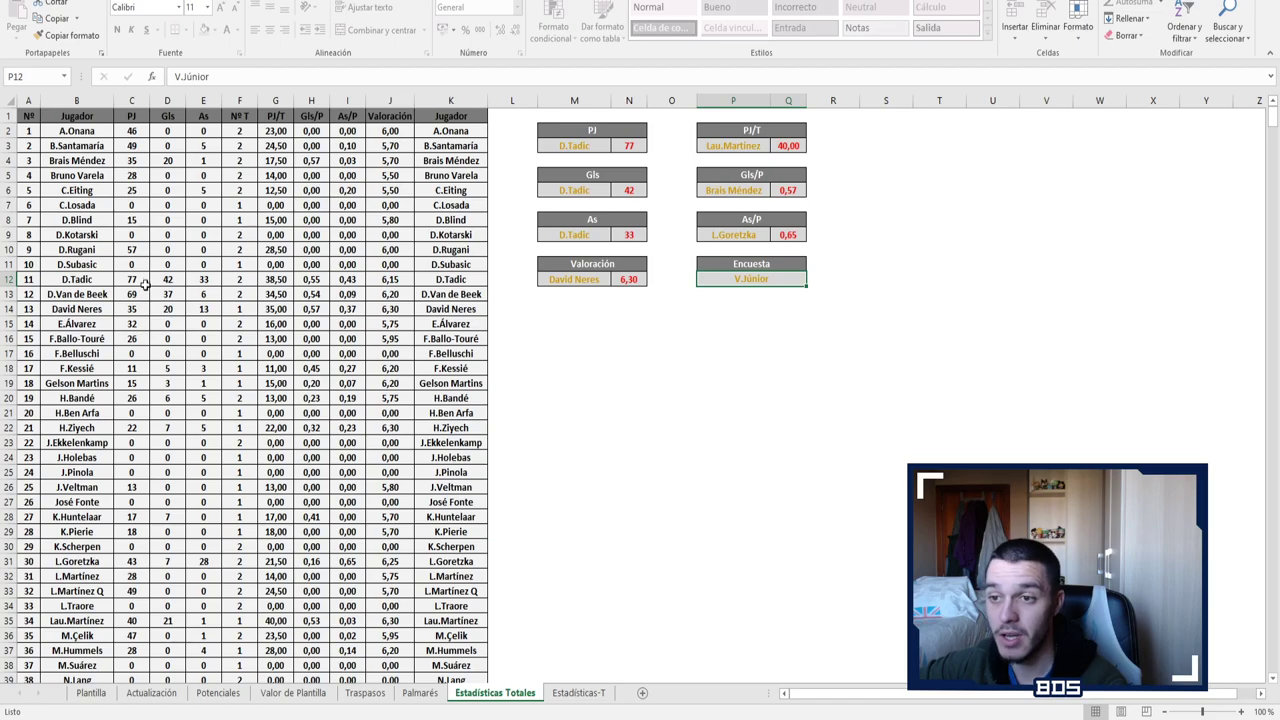
scroll(186, 410, "down", 3)
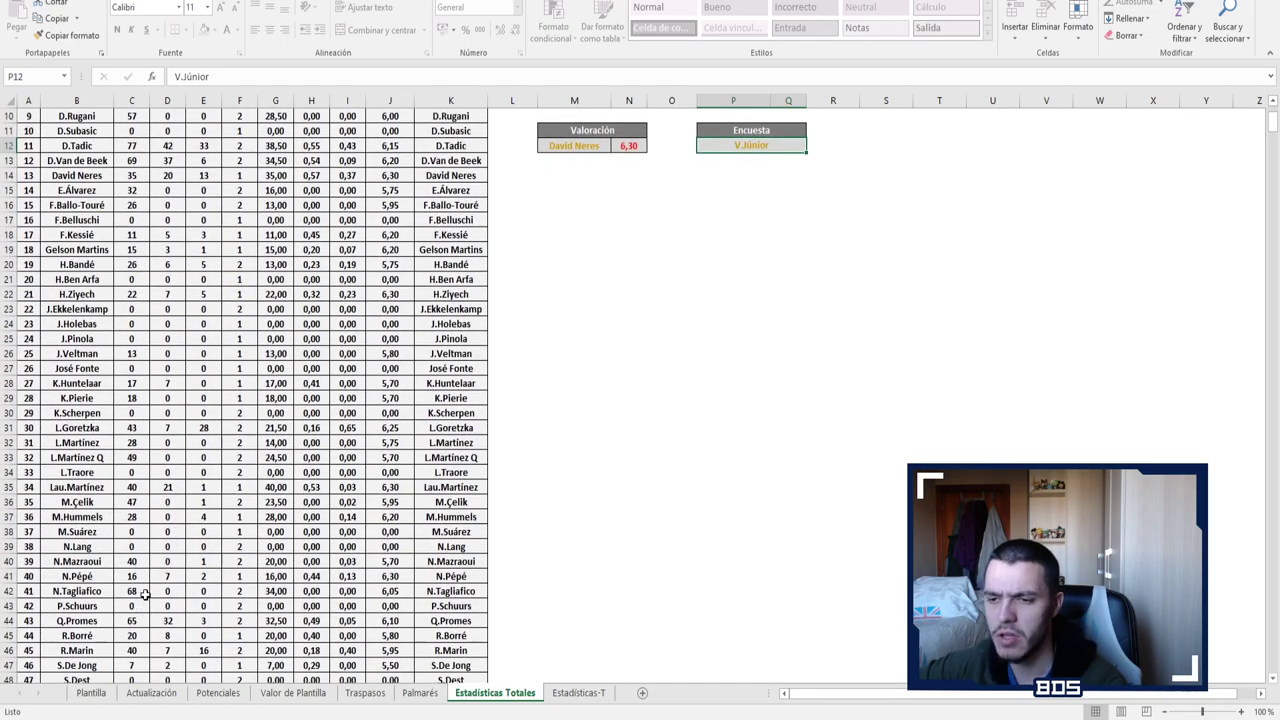
scroll(147, 610, "down", 3)
scroll(145, 598, "up", 6)
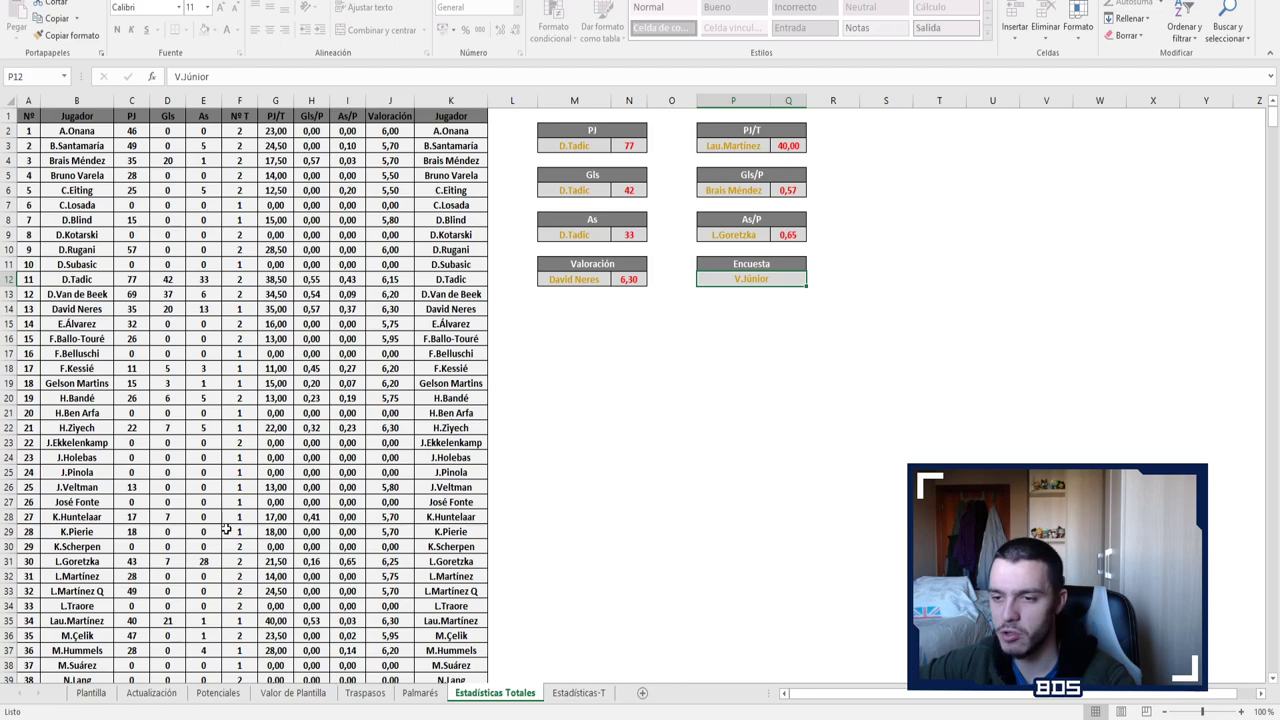
scroll(227, 530, "down", 3)
scroll(227, 530, "down", 2)
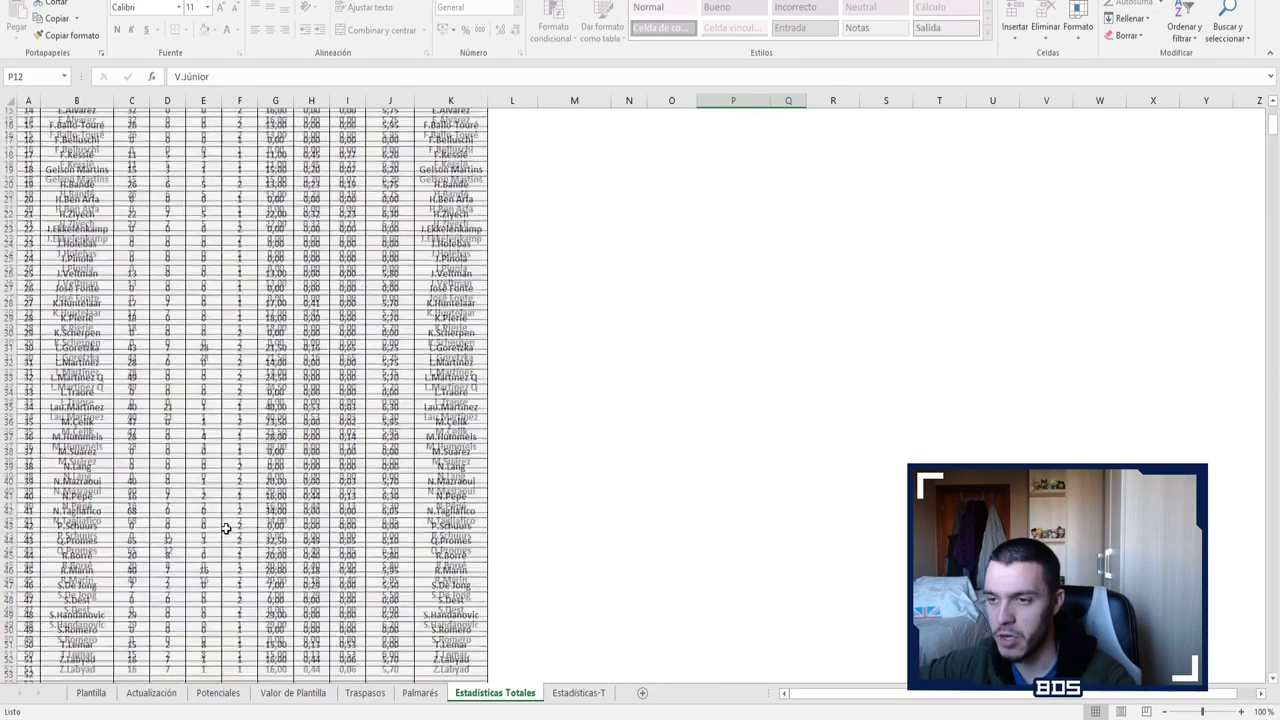
scroll(227, 530, "up", 2)
scroll(227, 530, "up", 3)
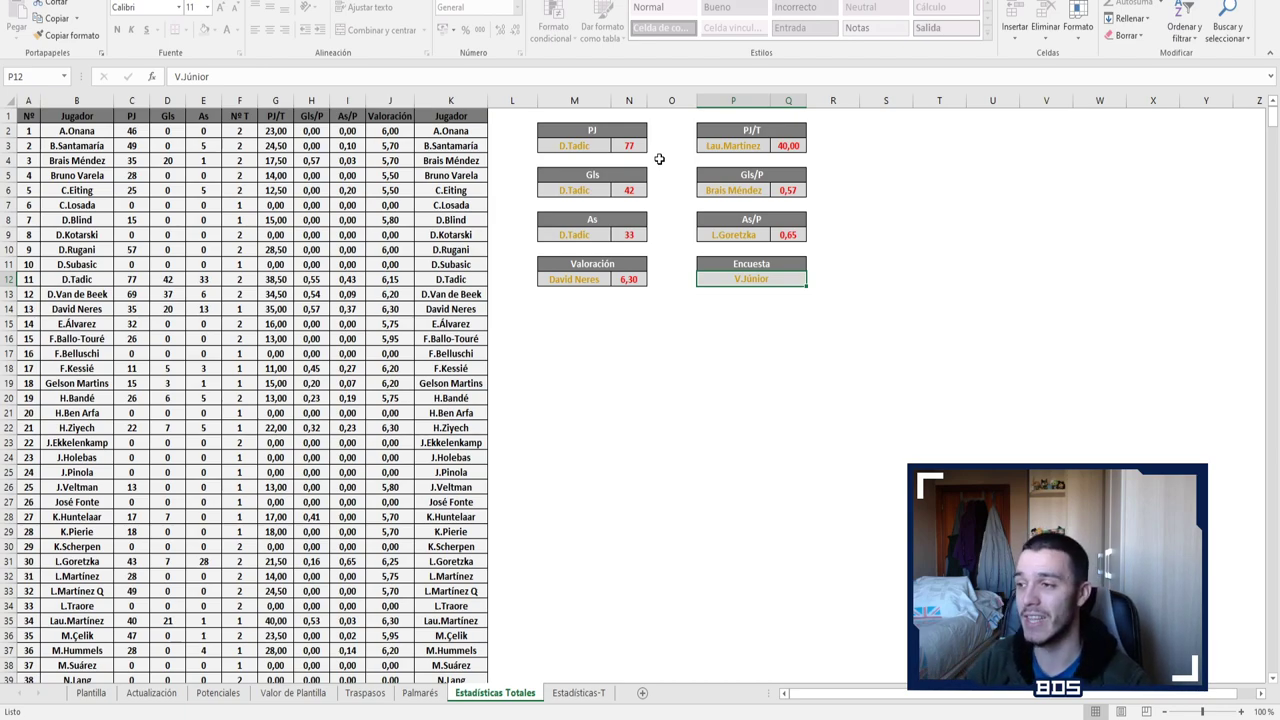
Clear the player name under Encuesta on Estadísticas Totales and look through the player ratings list
key("Delete")
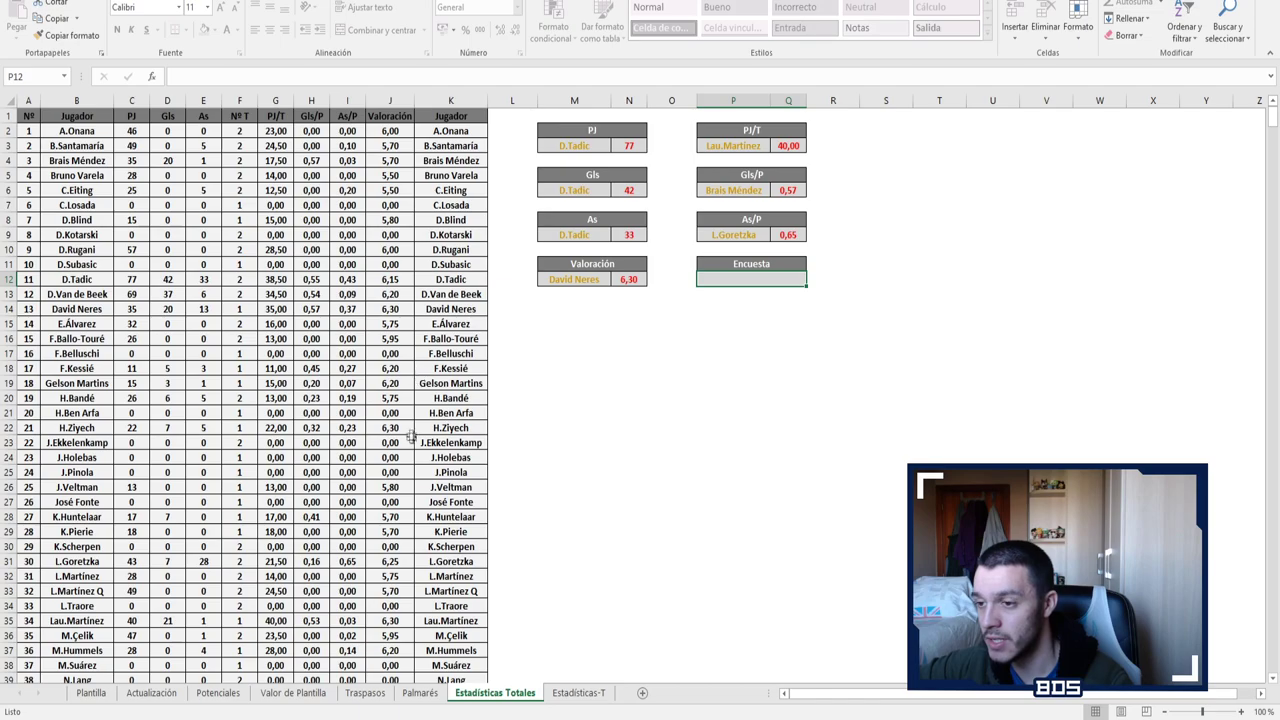
scroll(411, 436, "down", 1)
scroll(411, 436, "down", 2)
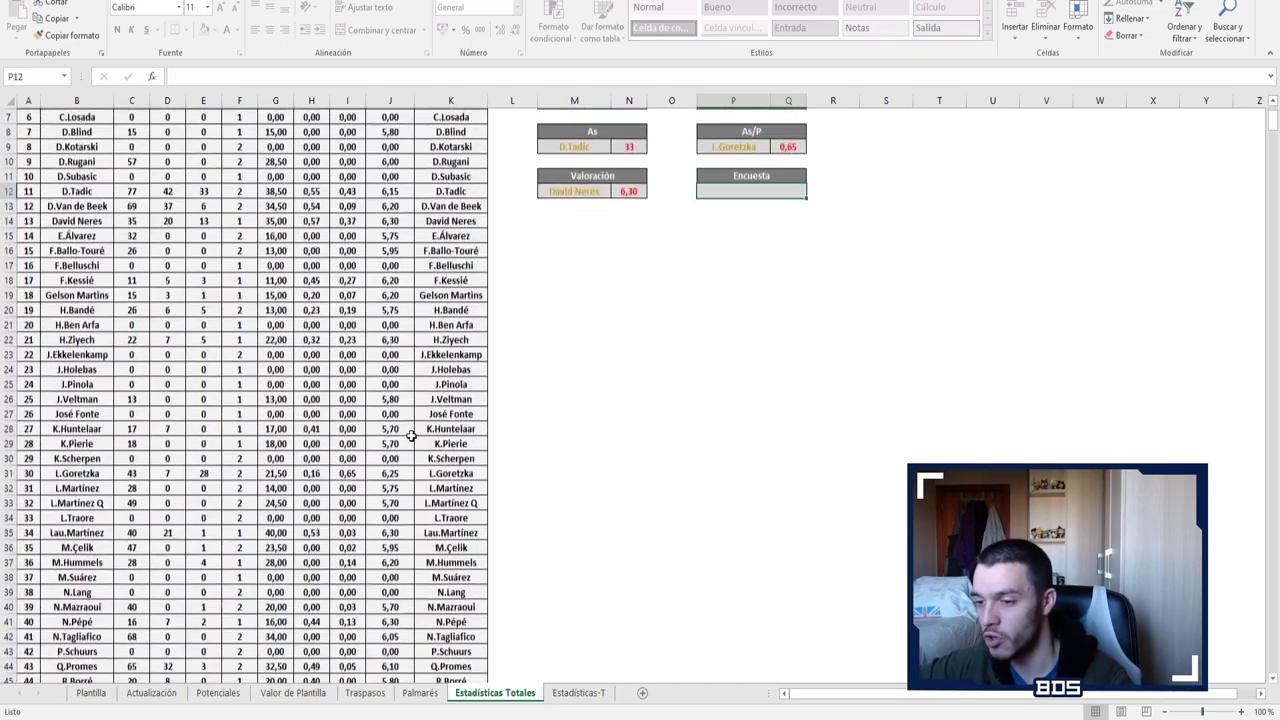
scroll(411, 436, "down", 1)
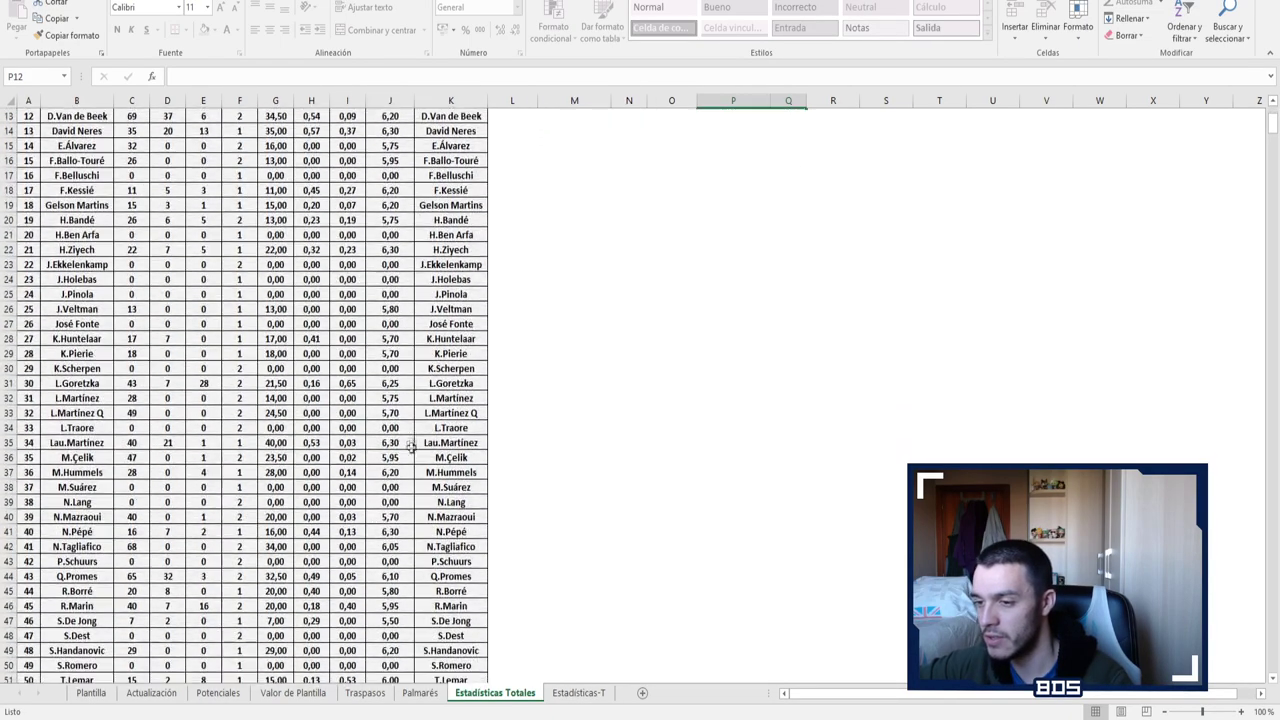
scroll(410, 535, "down", 1)
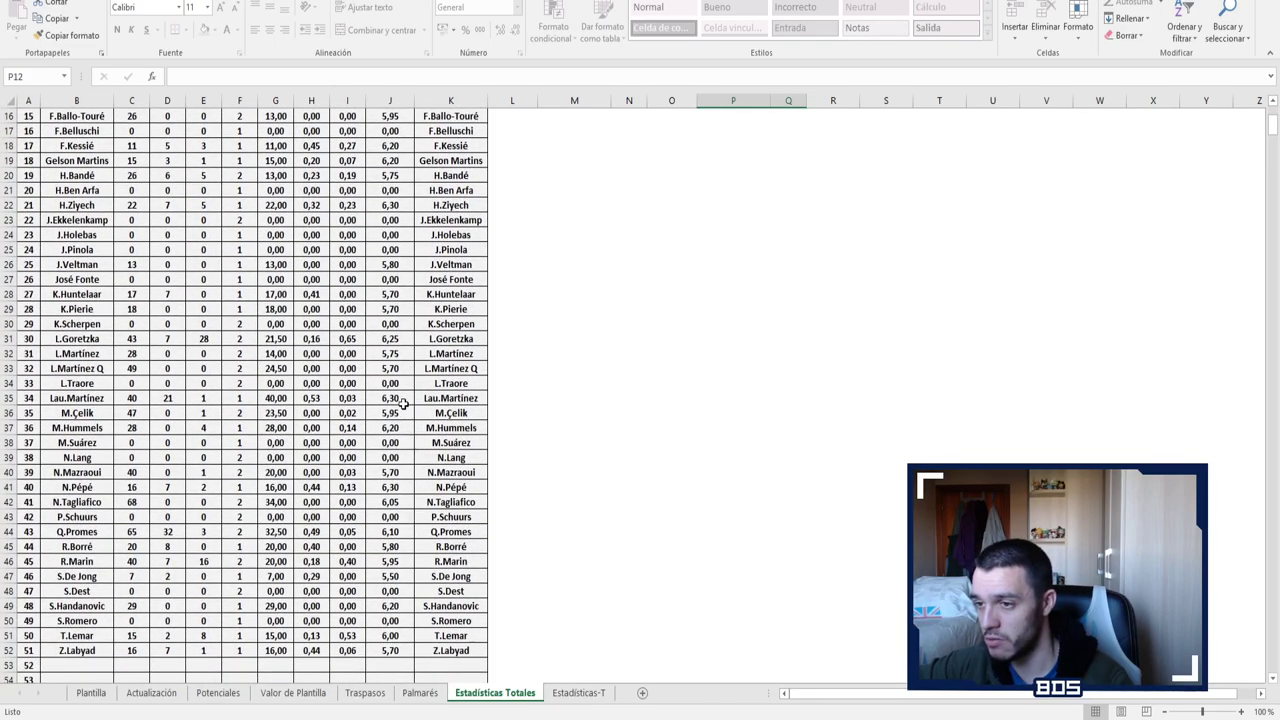
scroll(409, 428, "up", 5)
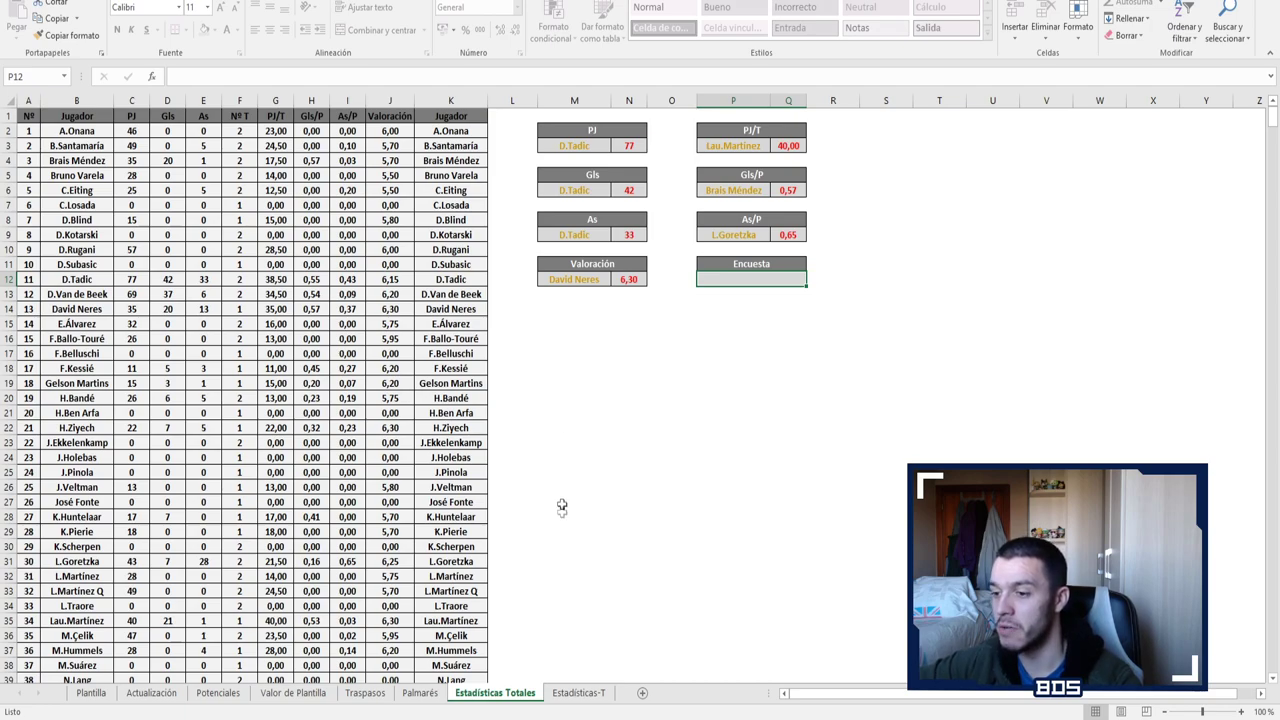
Return to the Plantilla sheet, switch to OBS and activate the Walkthroughs scene
left_click(88, 694)
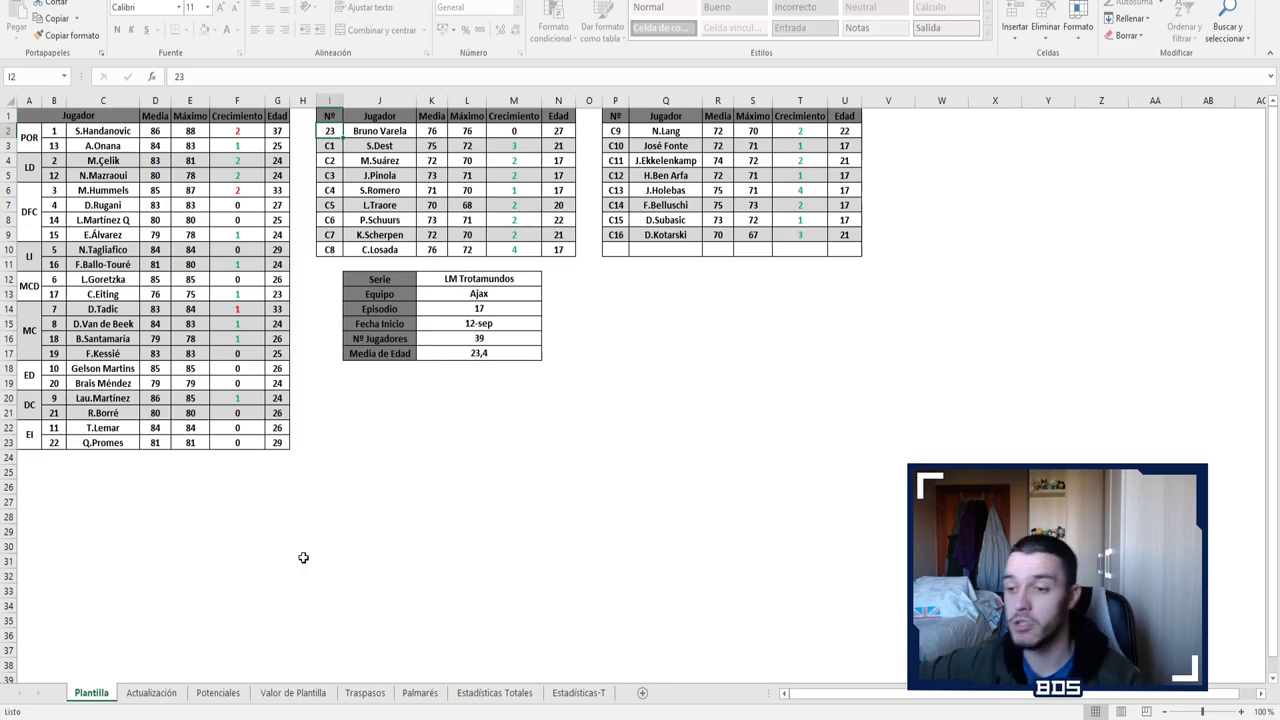
key("alt+Tab")
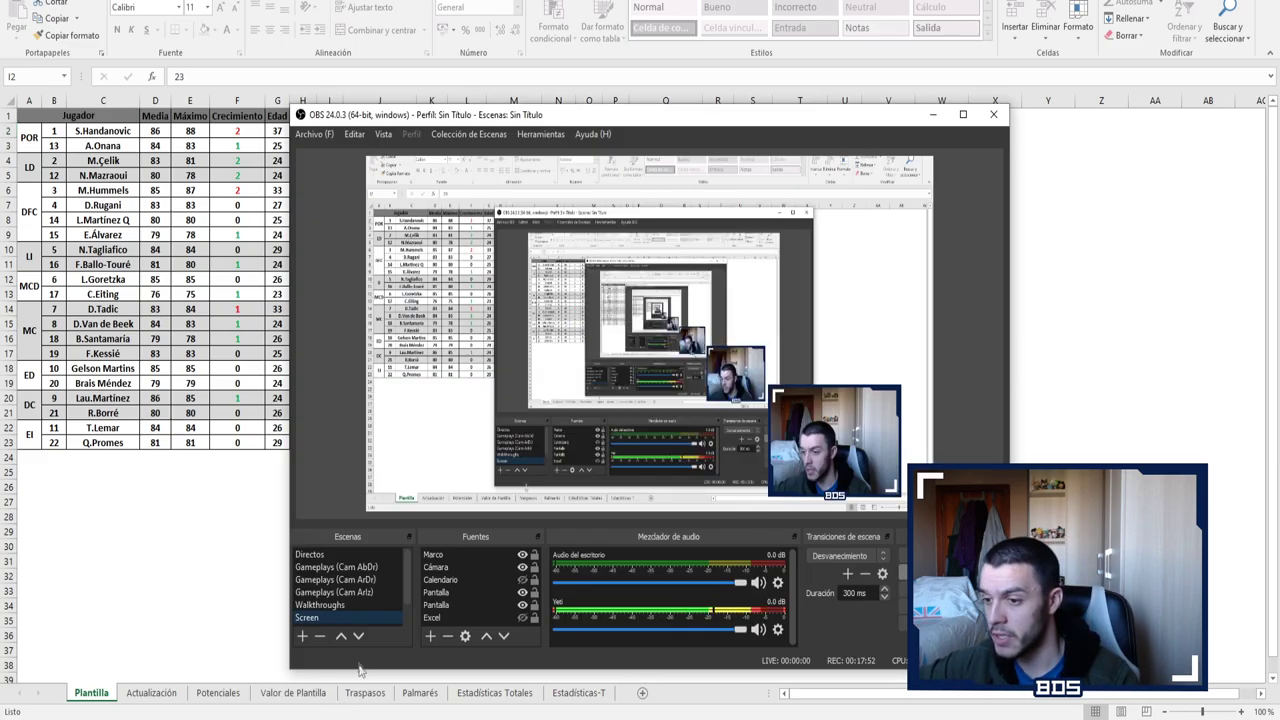
left_click(345, 608)
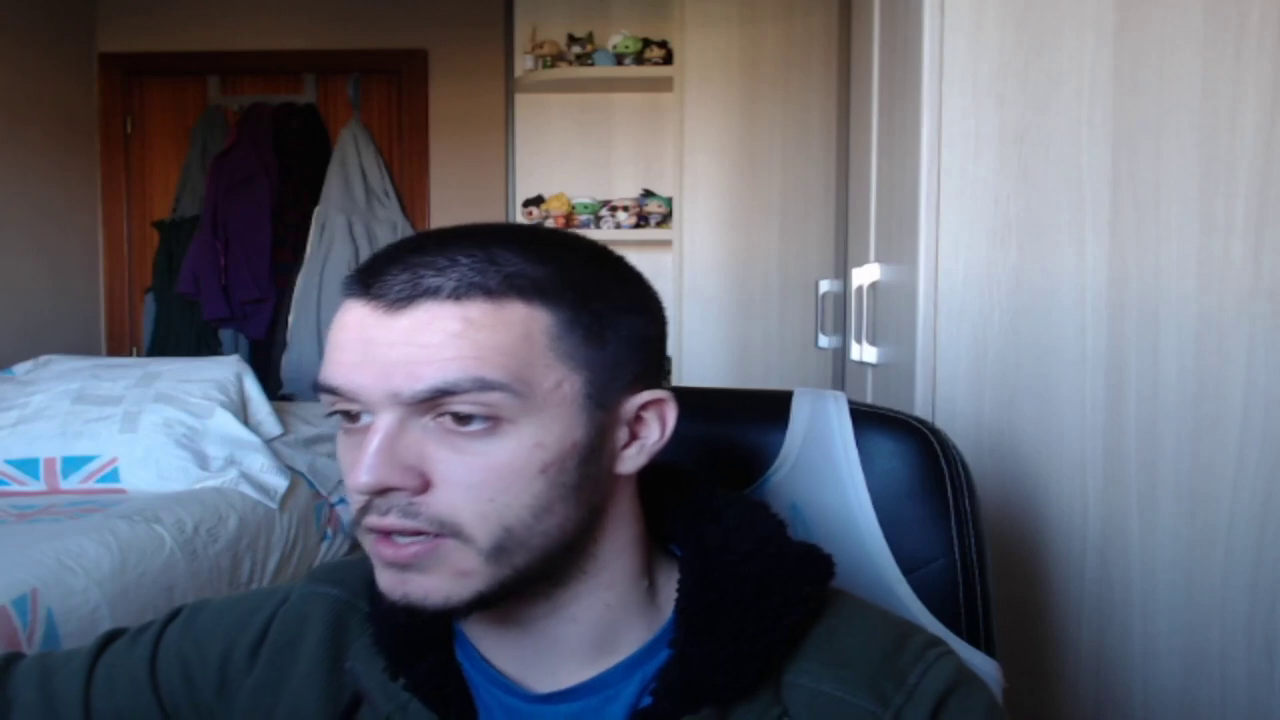